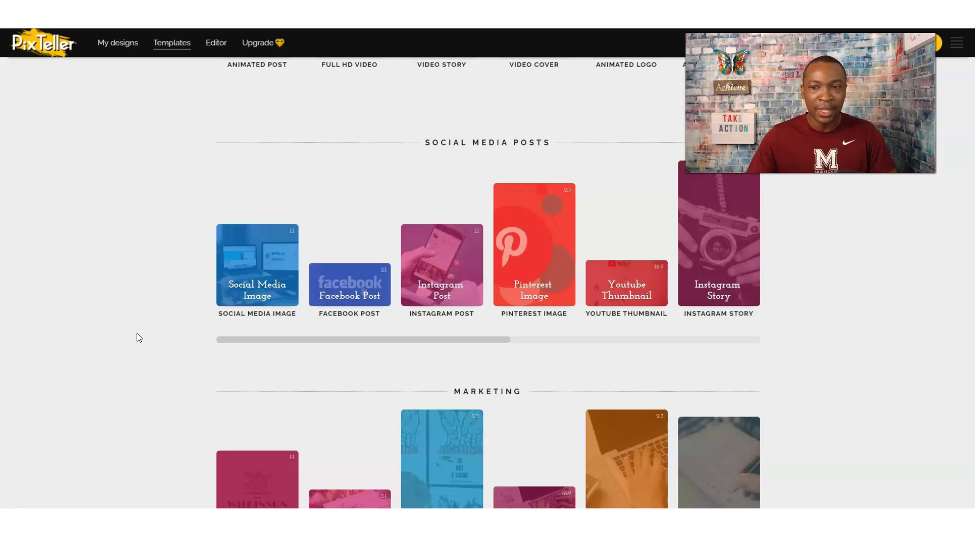
Open the Twitter Post template collection from the Social Media Posts category
drag(426, 342, 523, 344)
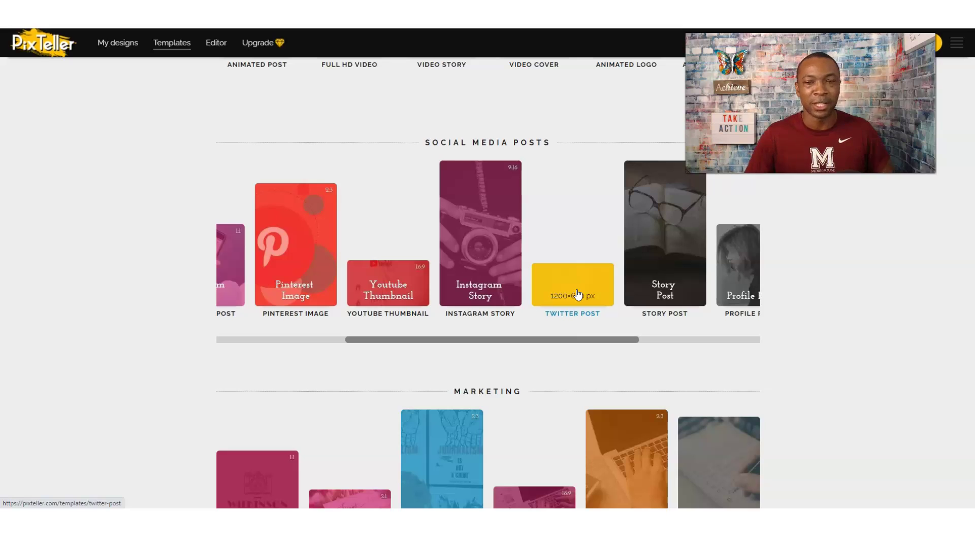
click(573, 324)
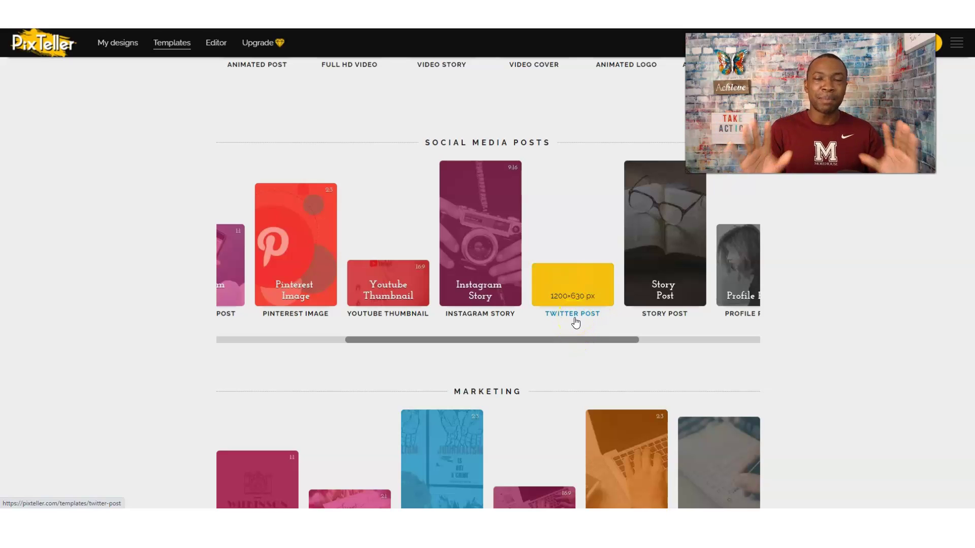
click(557, 274)
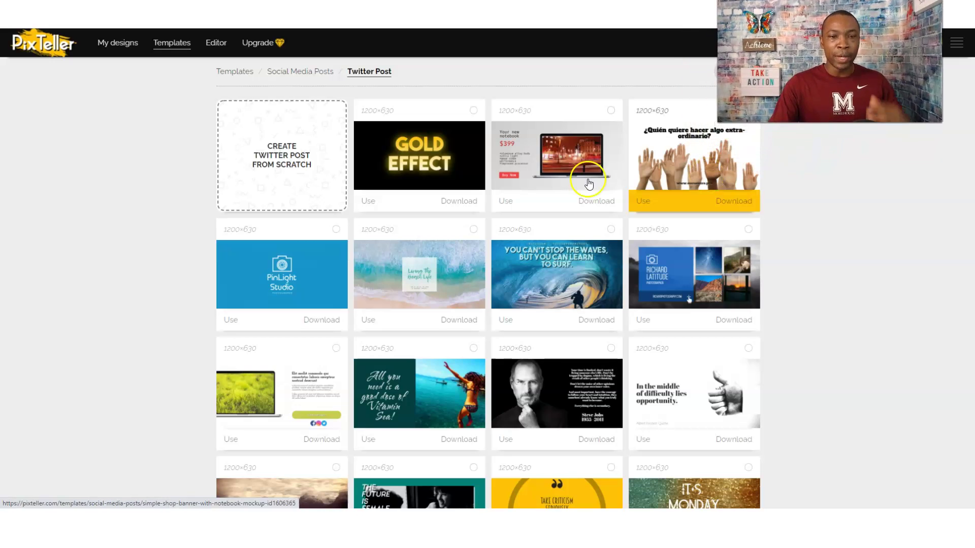
Start a design from the "All you need is a good dose of Vitamin Sea!" template and replace its text with "Hello"
scroll(587, 183, down, 3)
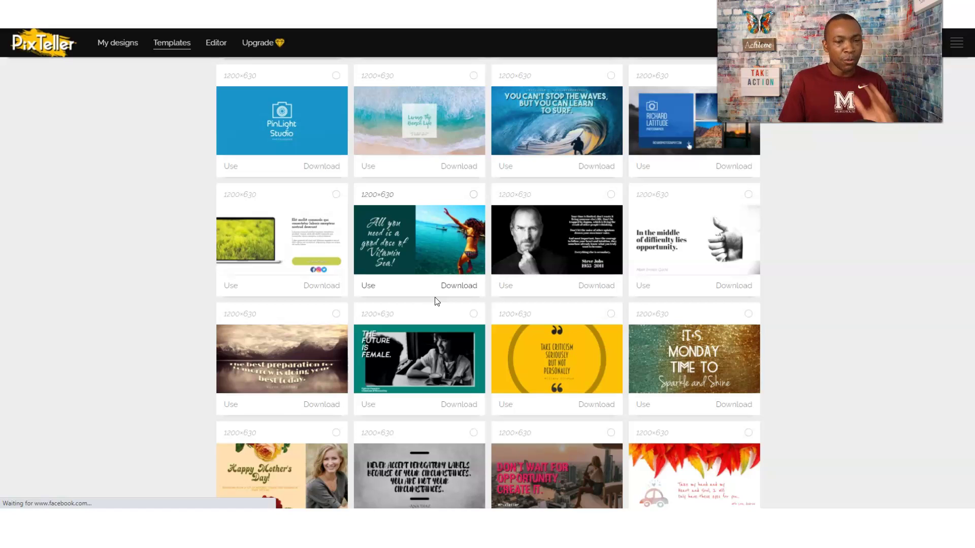
click(366, 286)
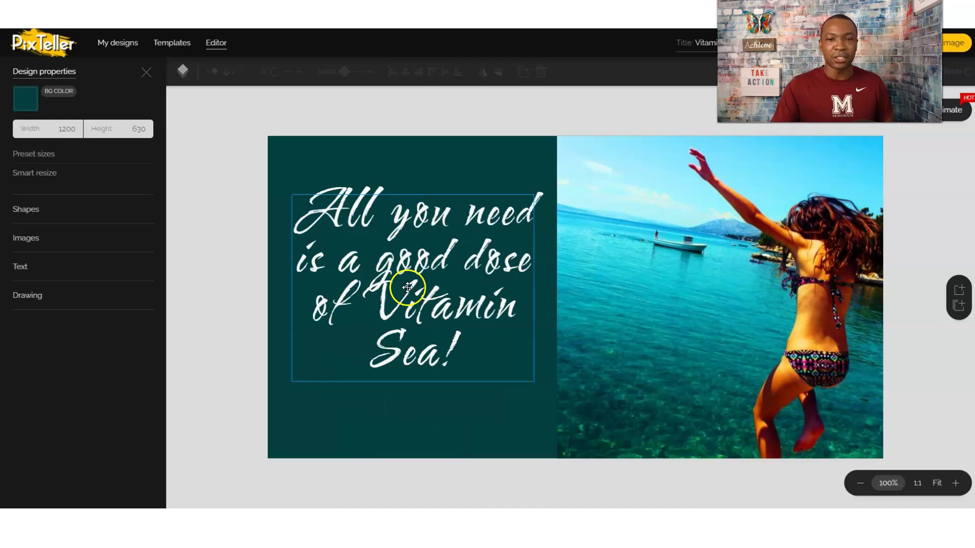
click(414, 285)
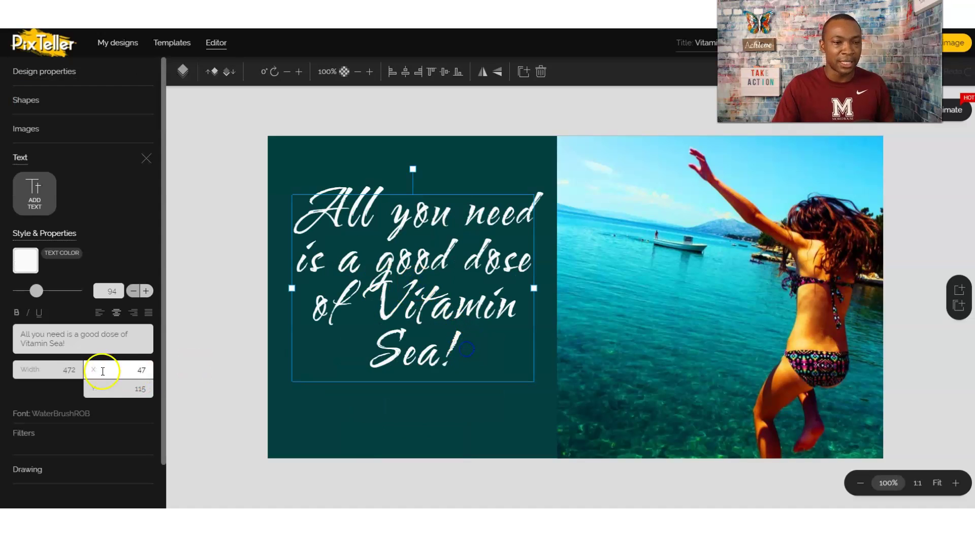
drag(78, 342, 13, 331)
text(Hello)
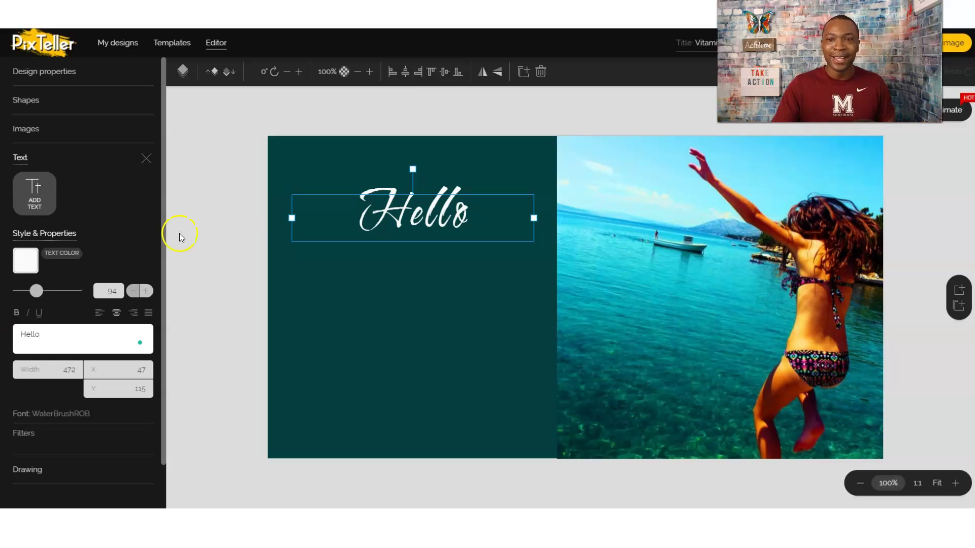
click(720, 285)
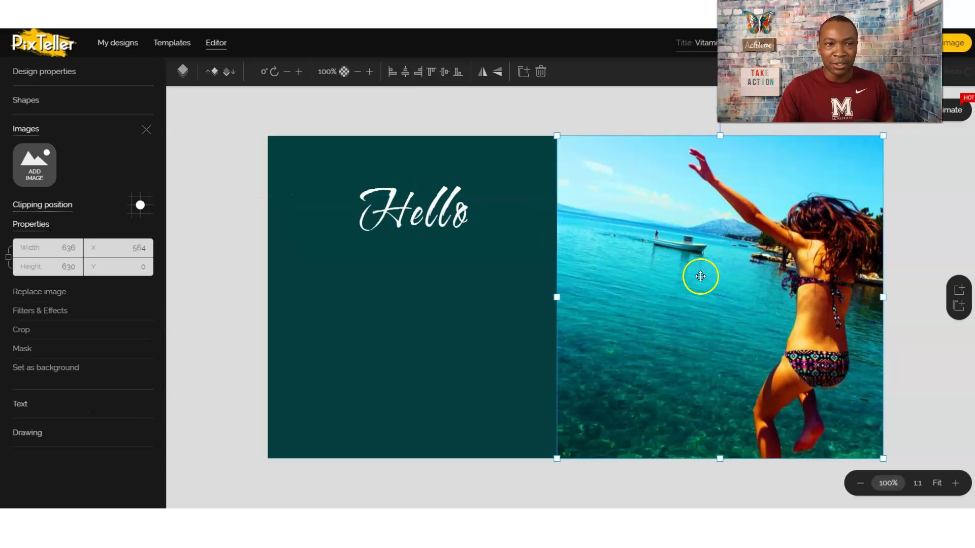
click(44, 293)
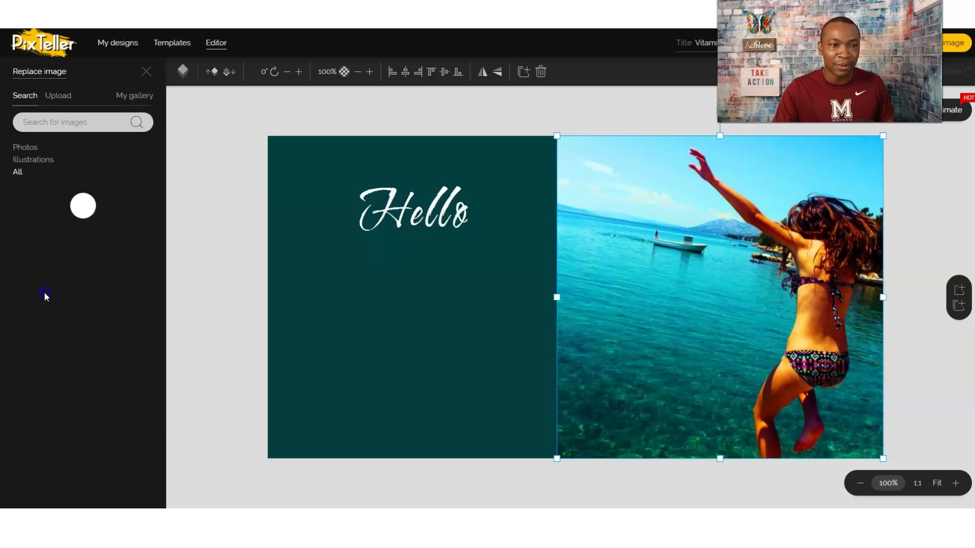
click(63, 99)
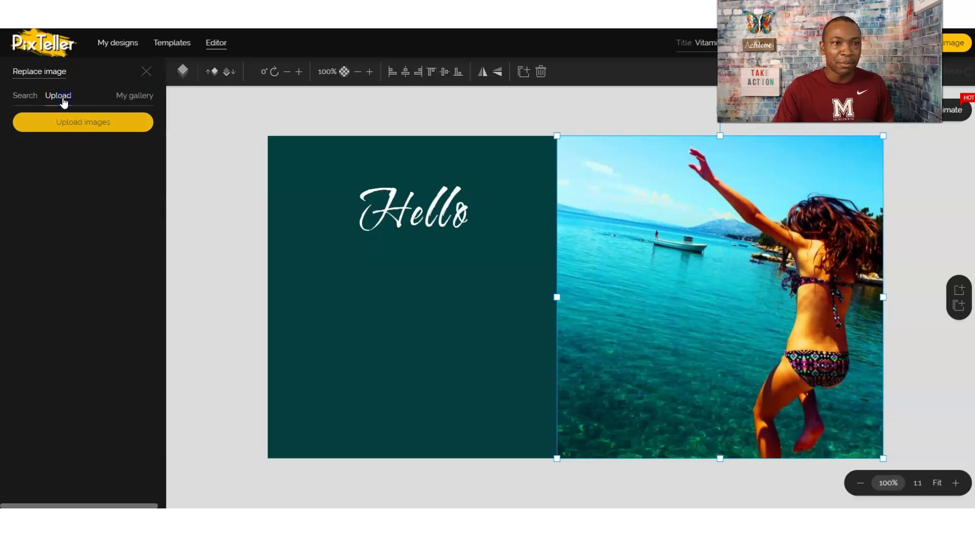
click(60, 123)
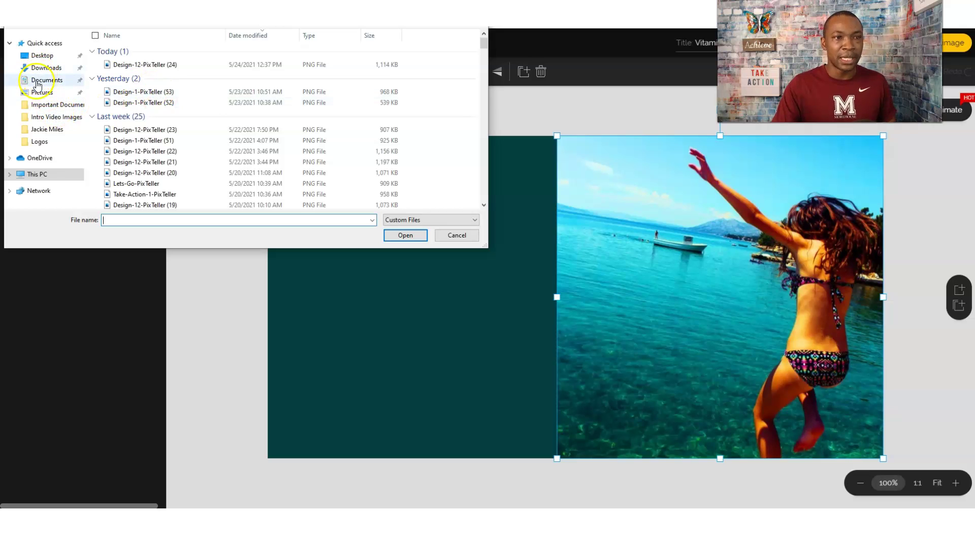
key(Escape)
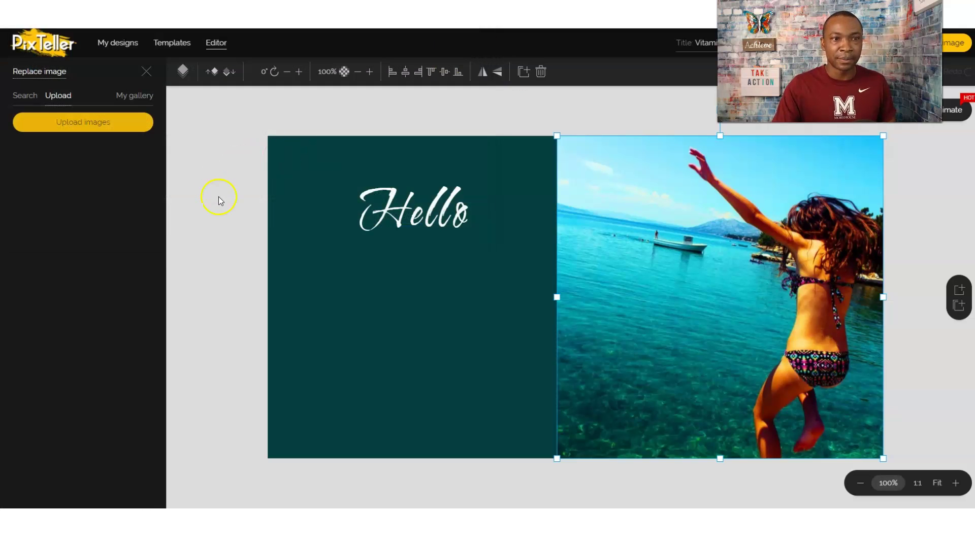
Upload the portrait photo from the Pictures folder as a replacement for the template's beach photo
click(657, 208)
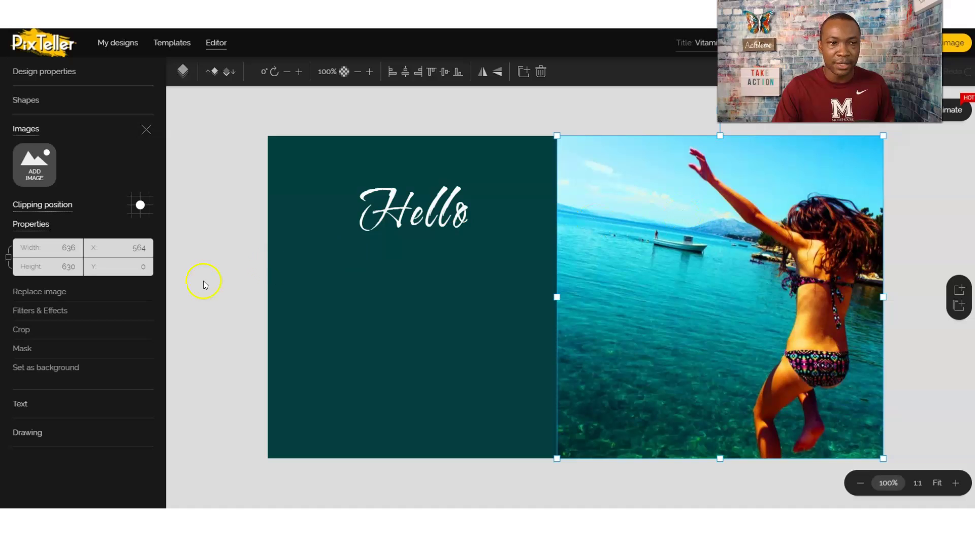
click(43, 292)
click(81, 123)
click(41, 92)
scroll(355, 112, down, 1)
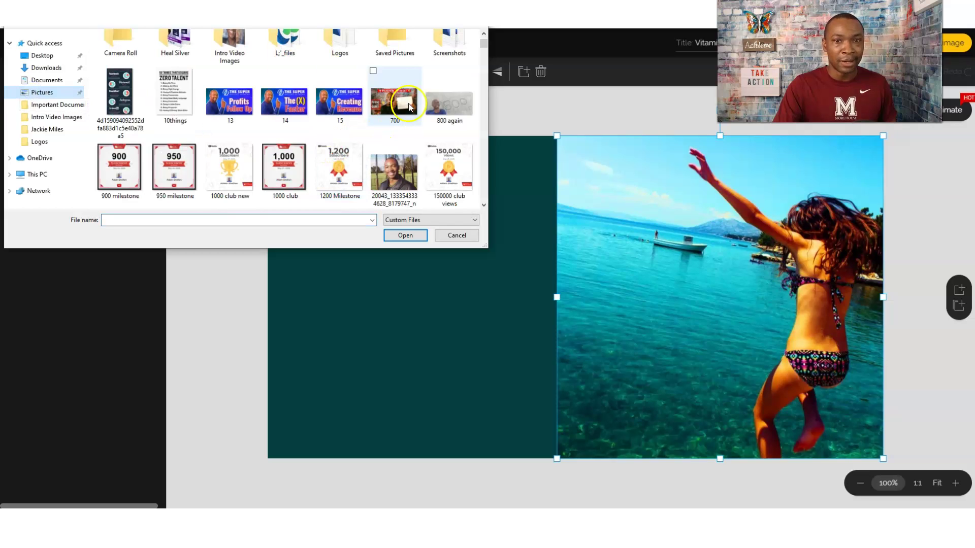
double_click(394, 160)
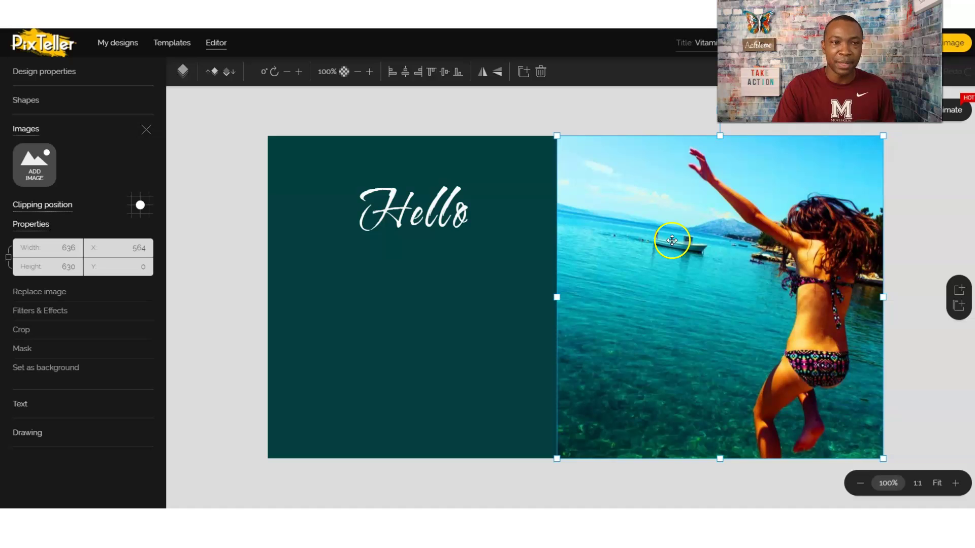
Add the uploaded portrait to the canvas as a separate image and delete it
click(36, 167)
click(44, 168)
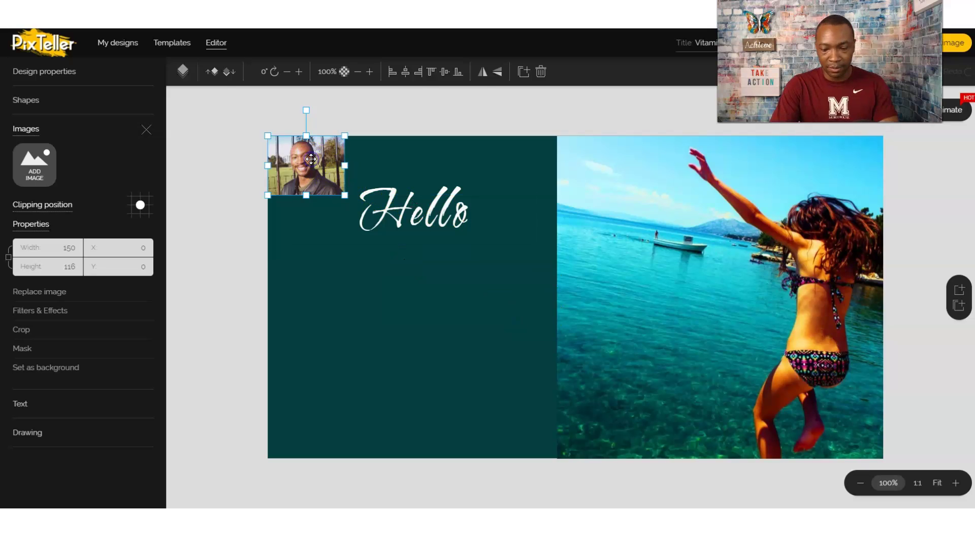
key(Delete)
Replace the template's beach photo with the uploaded portrait
click(703, 268)
click(45, 290)
click(31, 179)
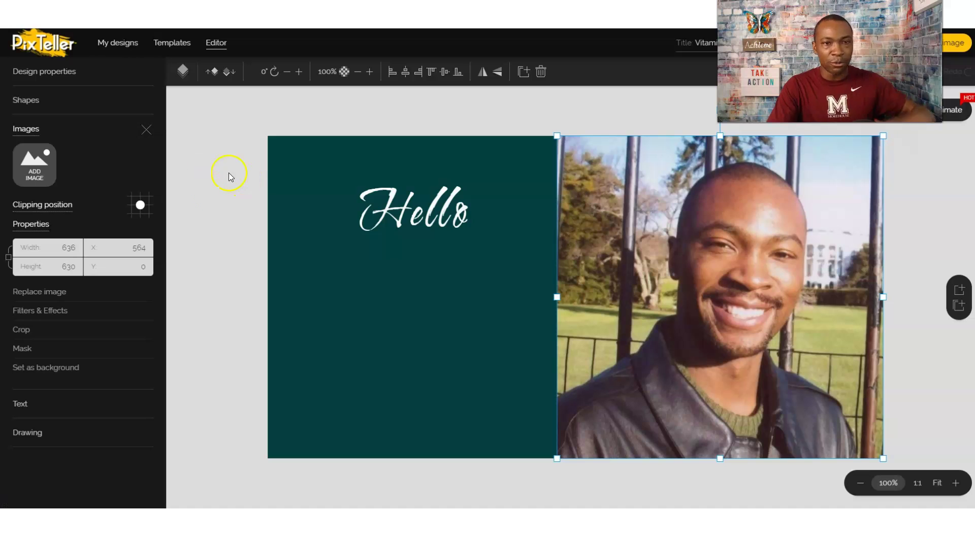
Leave the edited template without saving and create a Twitter post from scratch
key(F5)
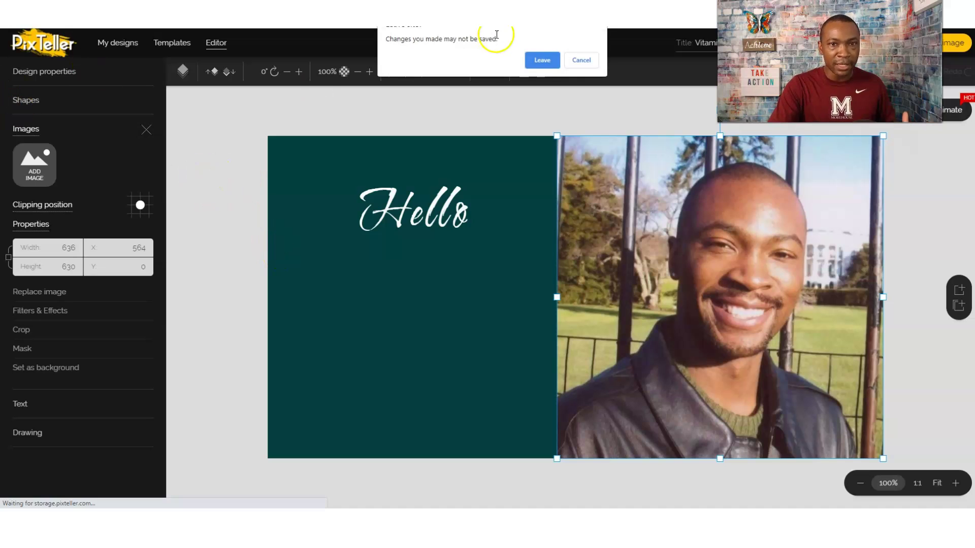
click(539, 59)
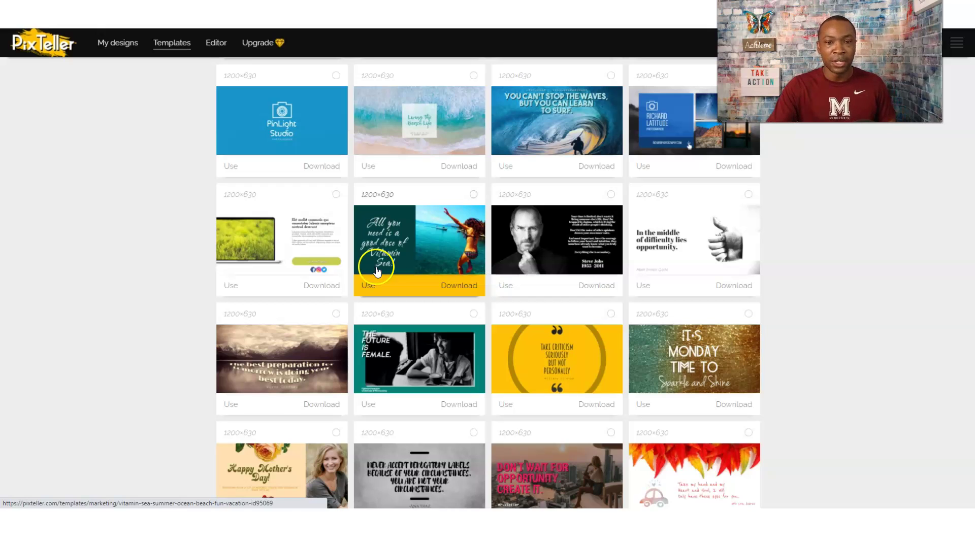
scroll(330, 228, up, 3)
click(269, 167)
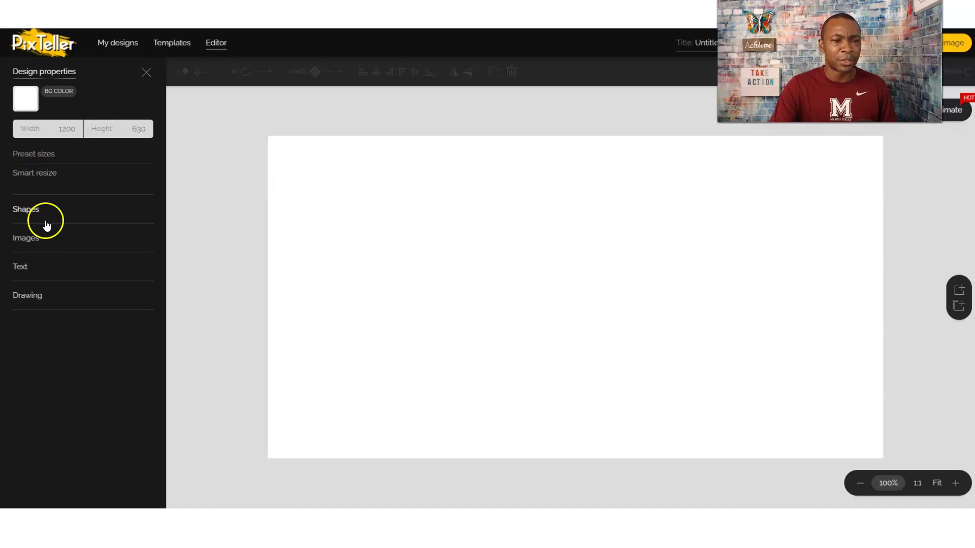
Set the blank design's background to solid cyan, #00BCD4
click(377, 261)
click(24, 99)
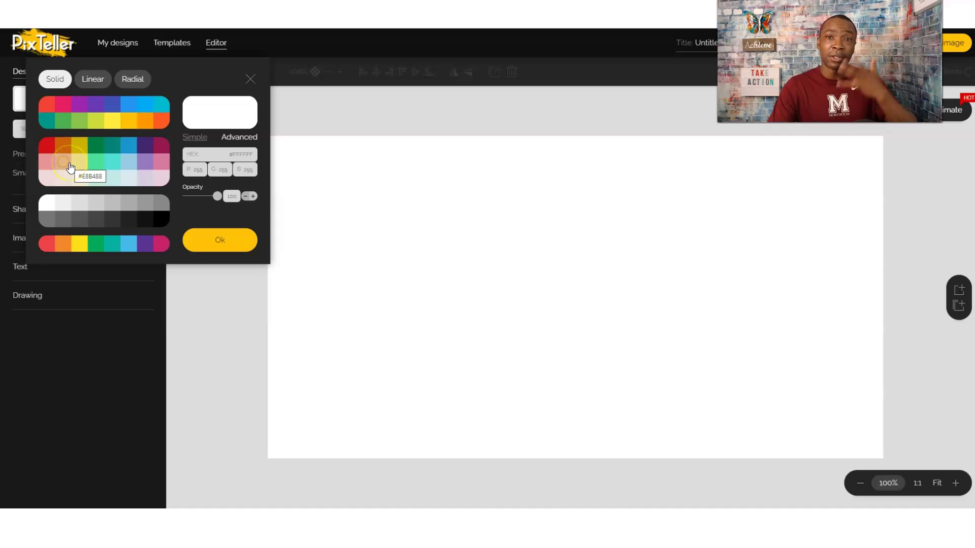
click(97, 163)
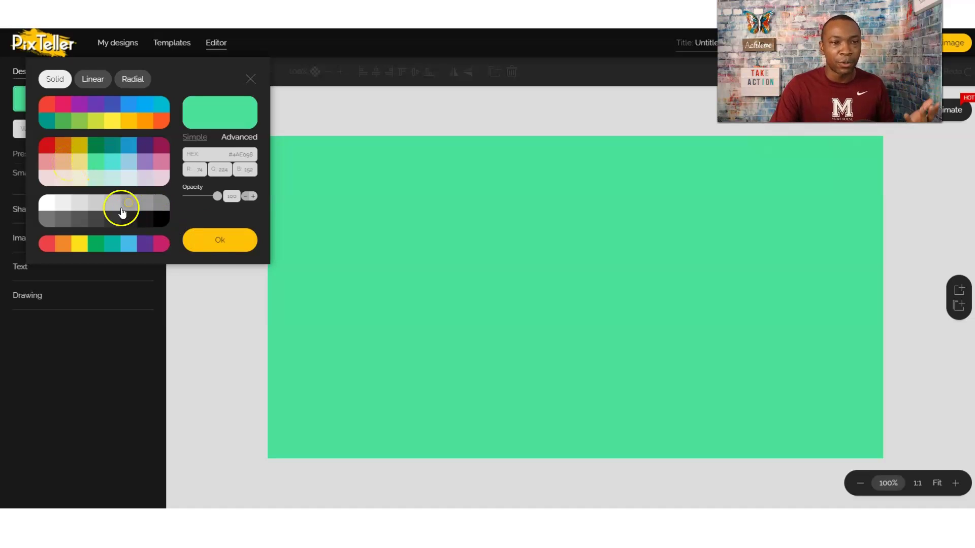
click(81, 201)
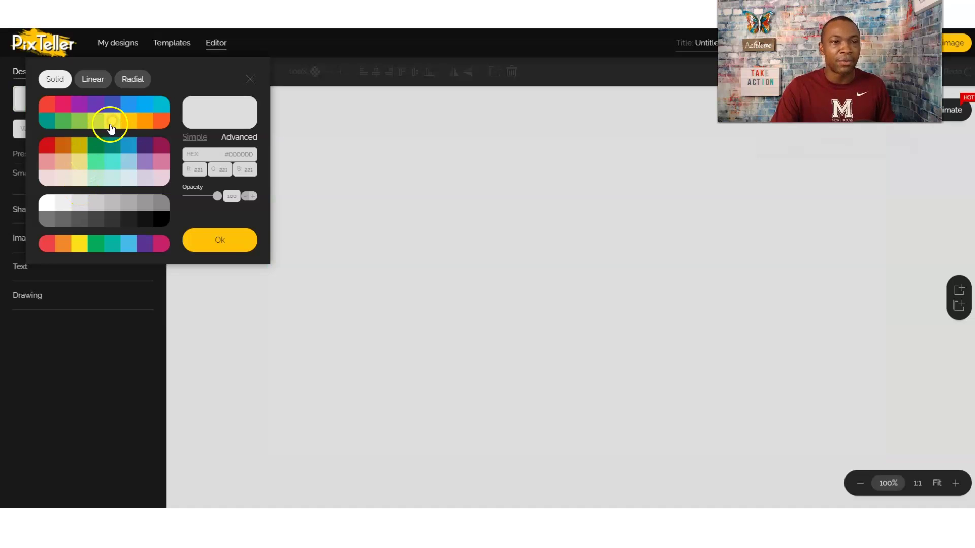
click(158, 105)
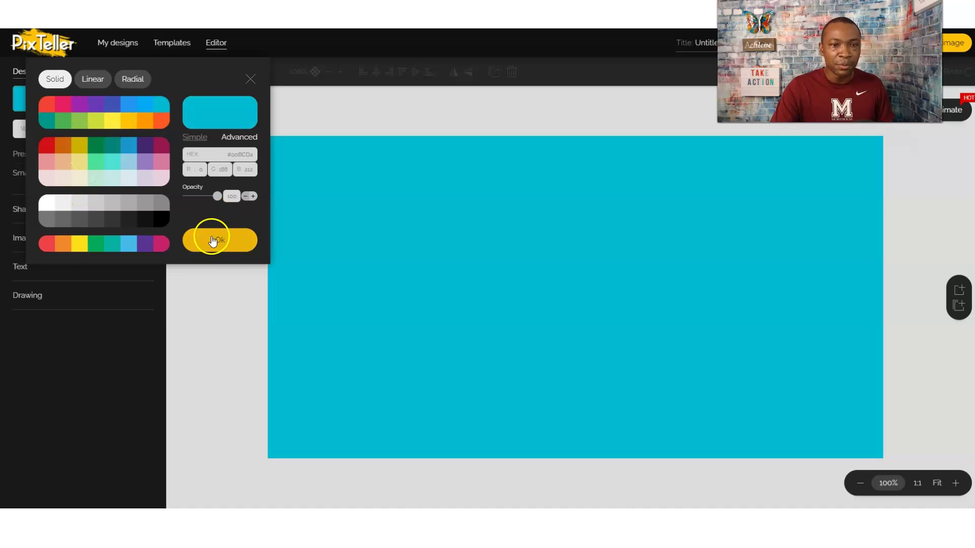
click(219, 238)
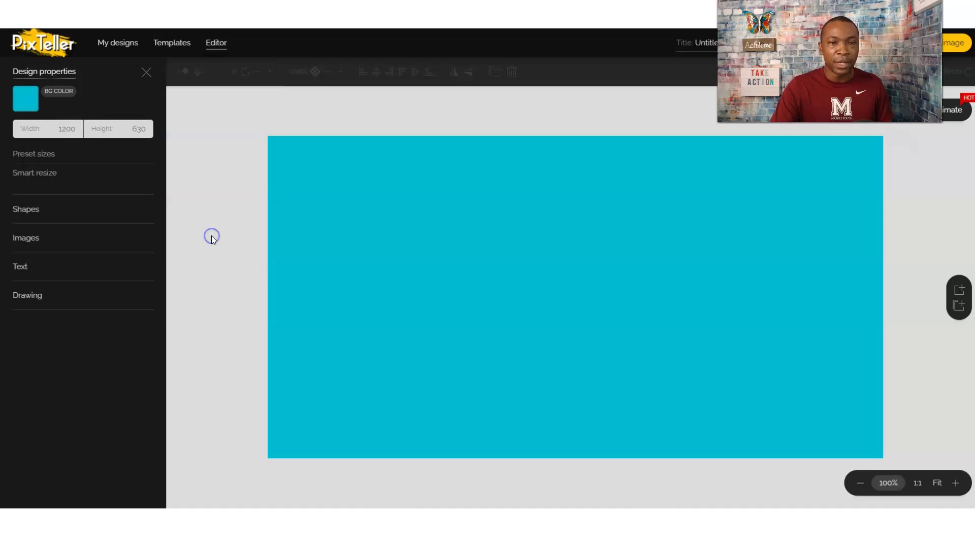
Add the stock photo of a sailboat at sea with pale rocks in the foreground to the design
click(35, 238)
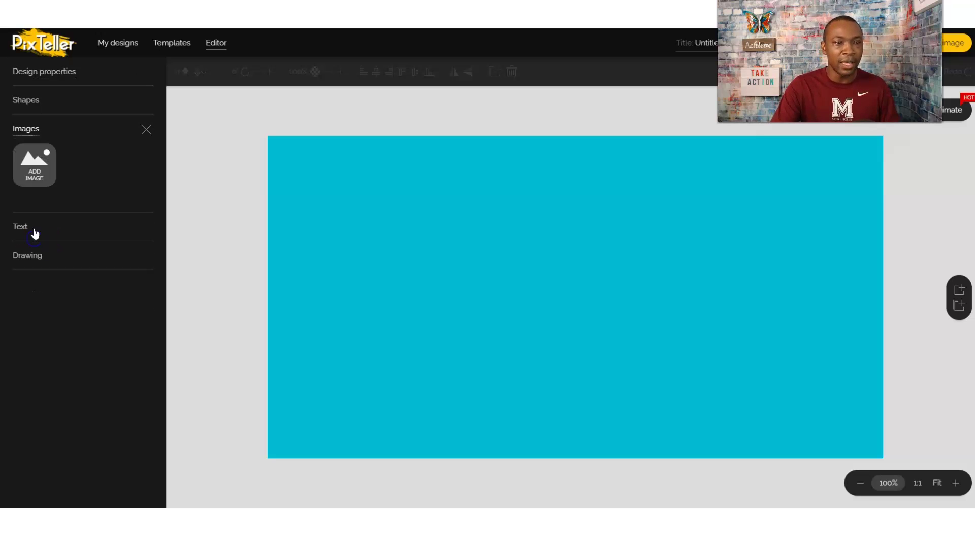
click(30, 166)
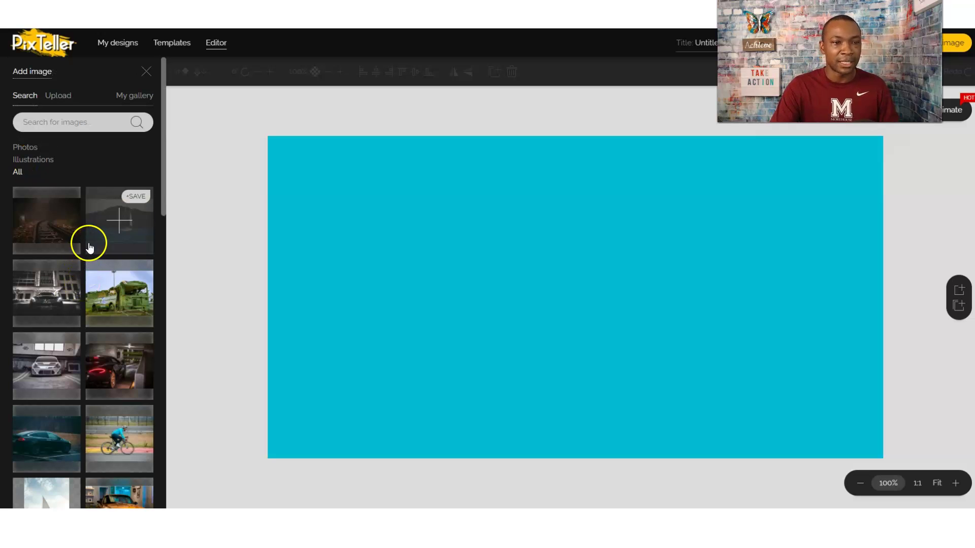
scroll(87, 244, down, 6)
scroll(87, 254, down, 1)
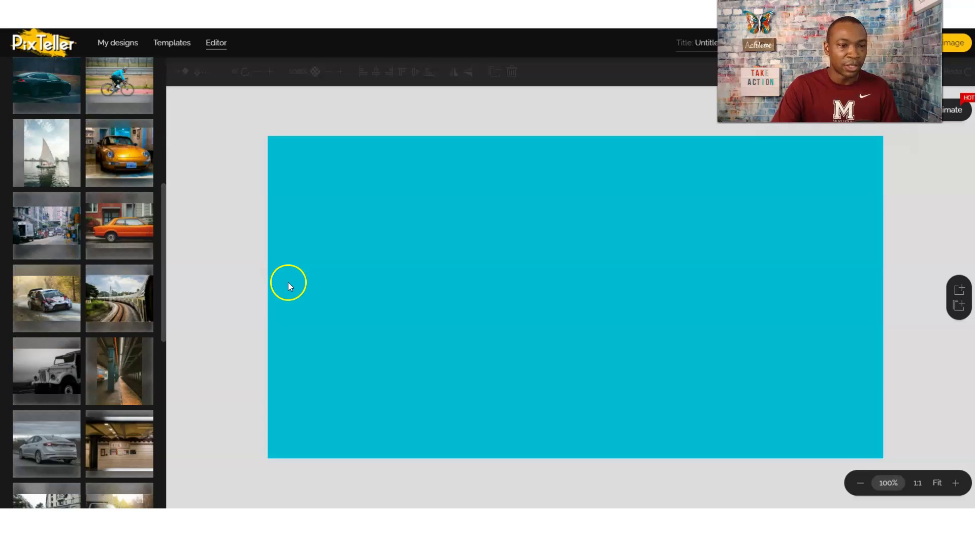
scroll(86, 298, down, 5)
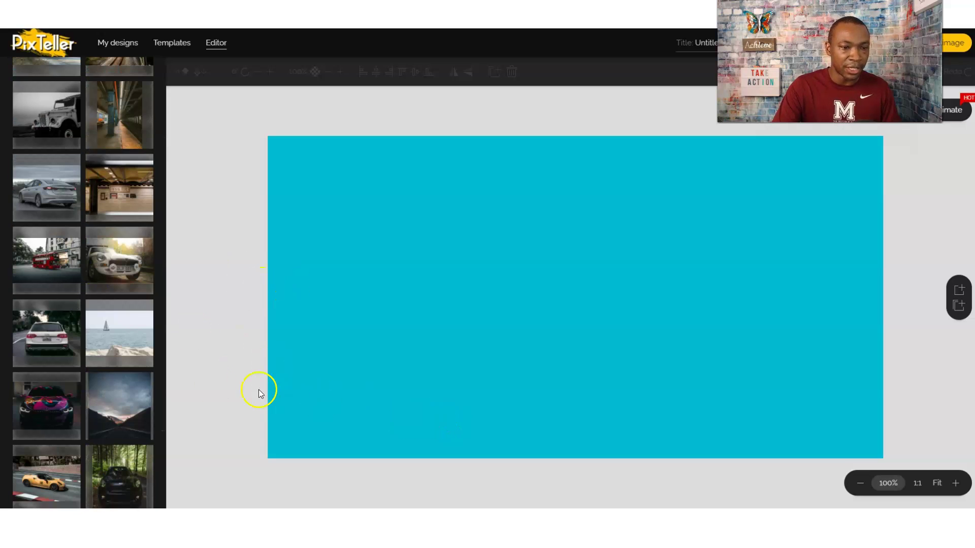
click(120, 324)
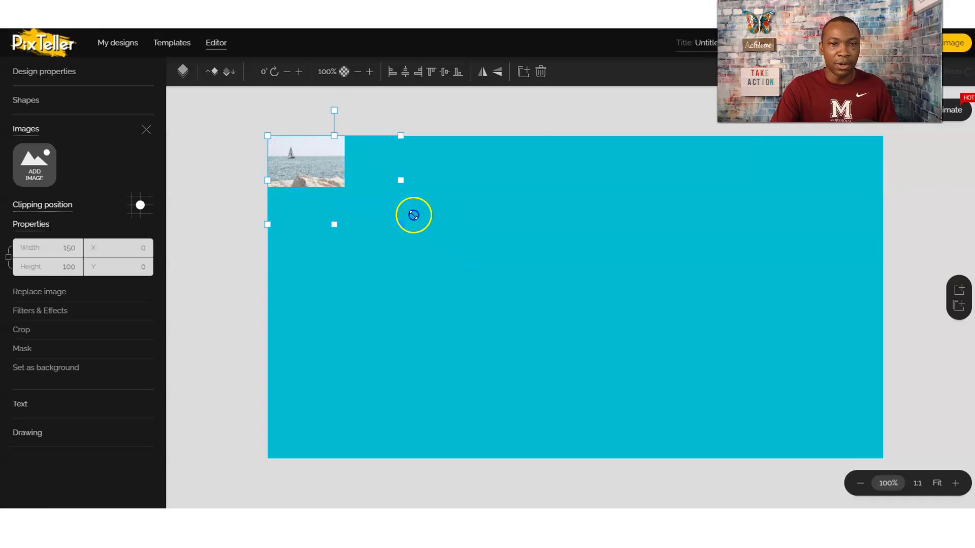
Enlarge the sailboat photo to about 1200 × 623 px so it spans the canvas width, and deselect it
drag(414, 215, 802, 353)
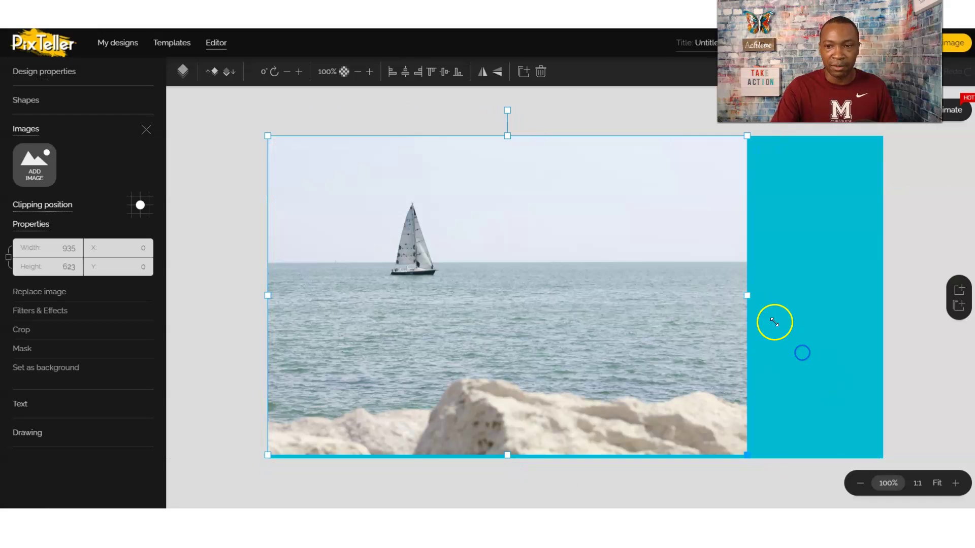
drag(747, 295, 883, 309)
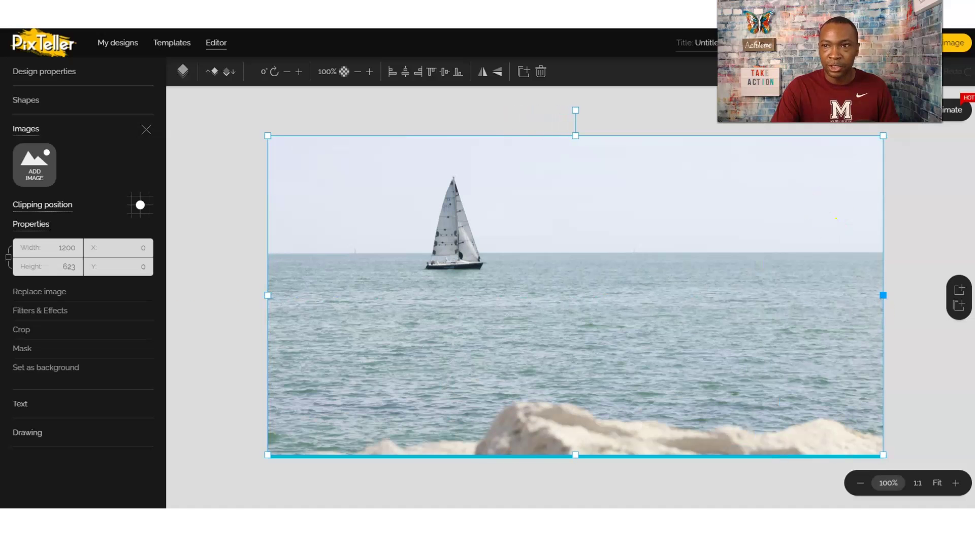
click(663, 287)
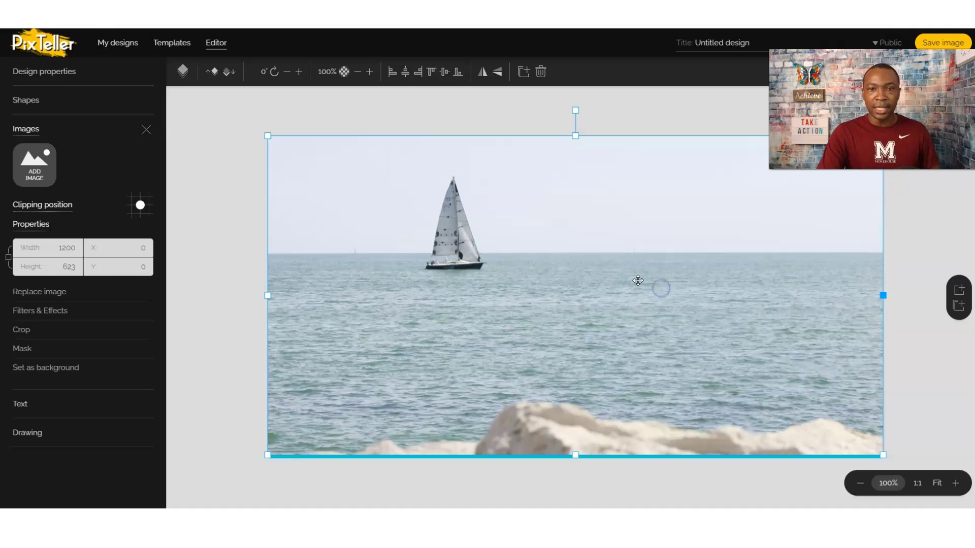
click(240, 288)
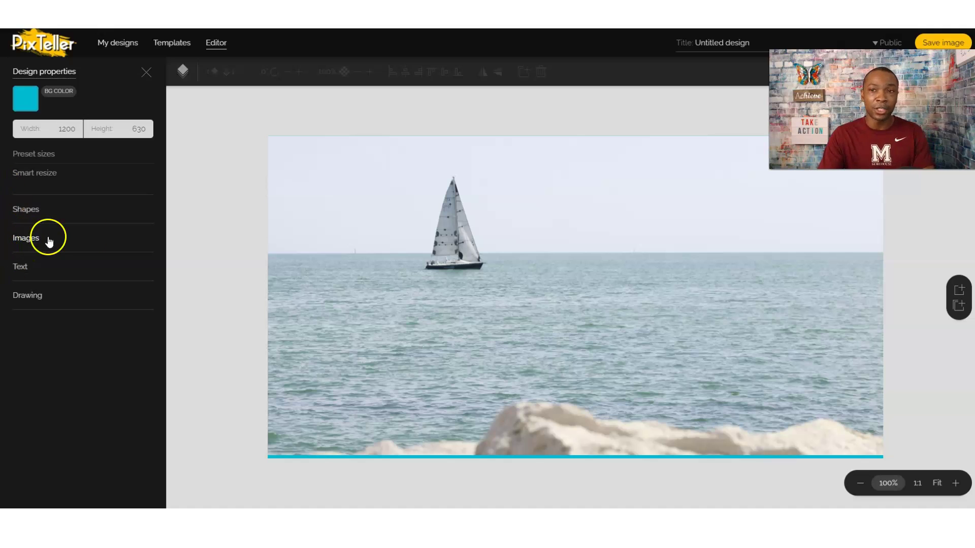
Upload the light blue AS8 logo file, add it to the upper-left corner of the design, and deselect it
click(17, 237)
click(33, 170)
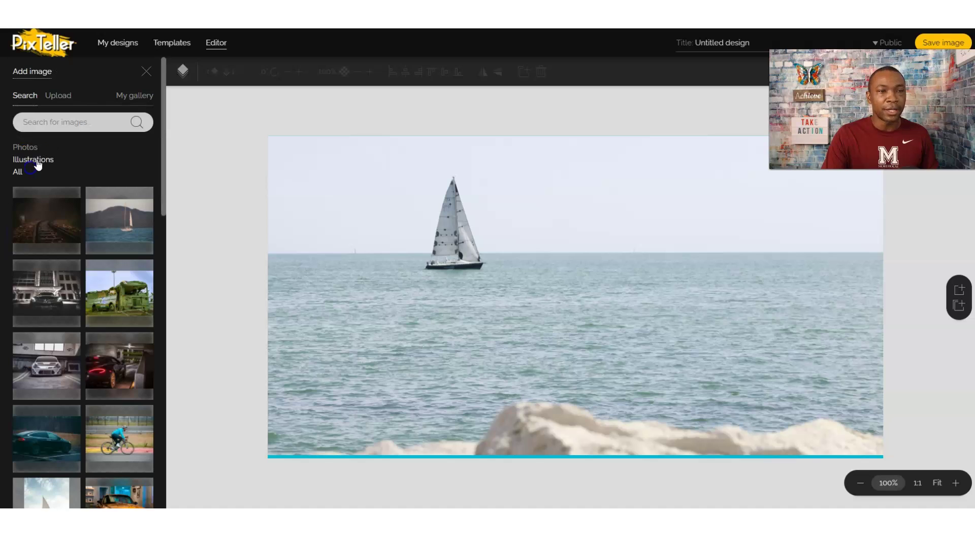
click(62, 98)
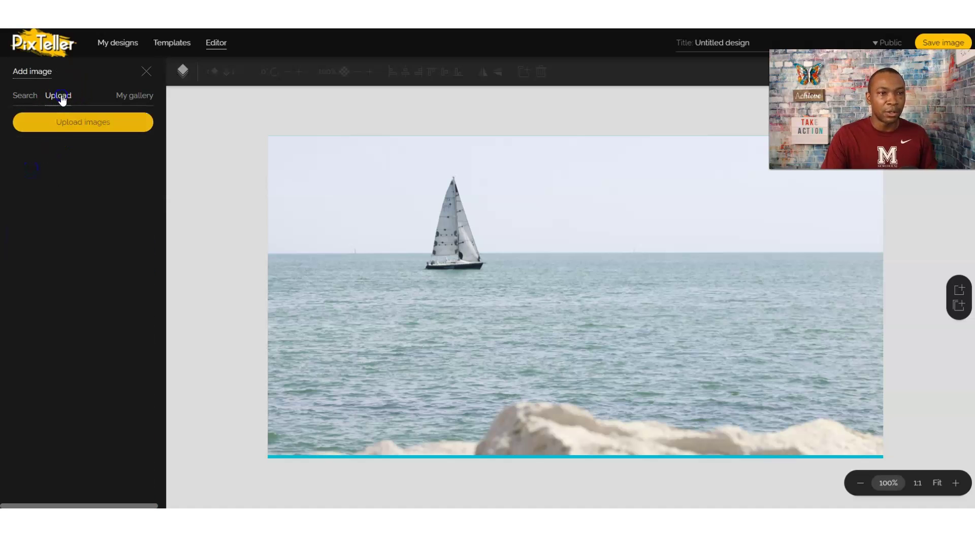
click(72, 127)
double_click(341, 61)
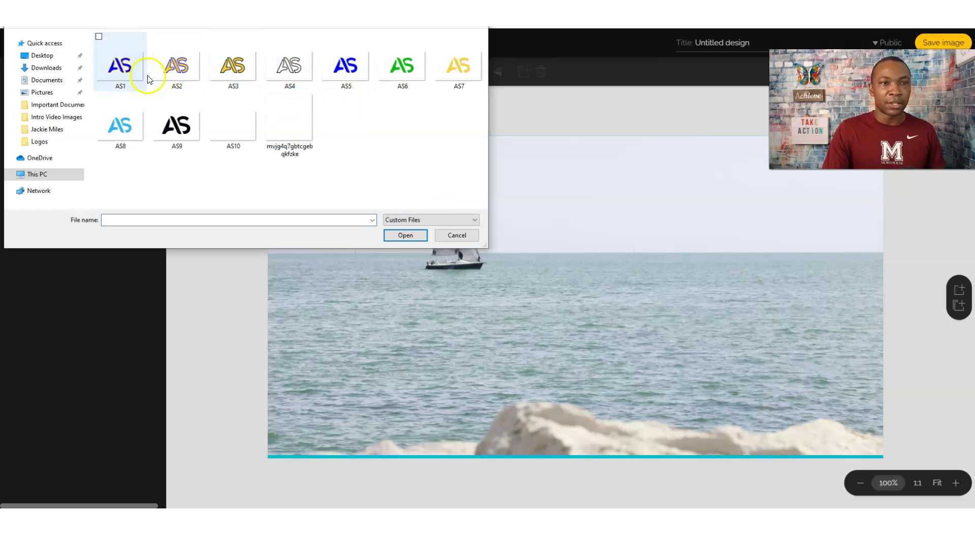
double_click(122, 122)
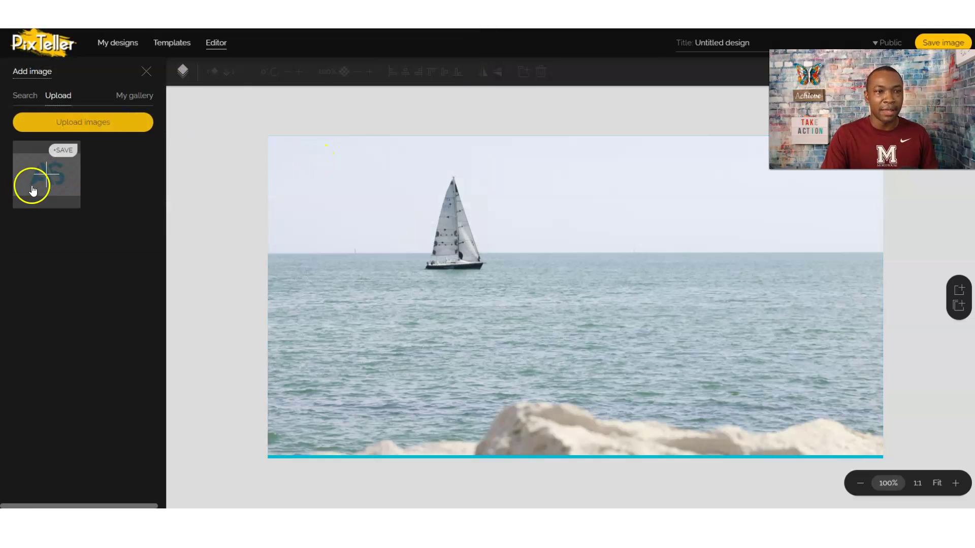
click(45, 175)
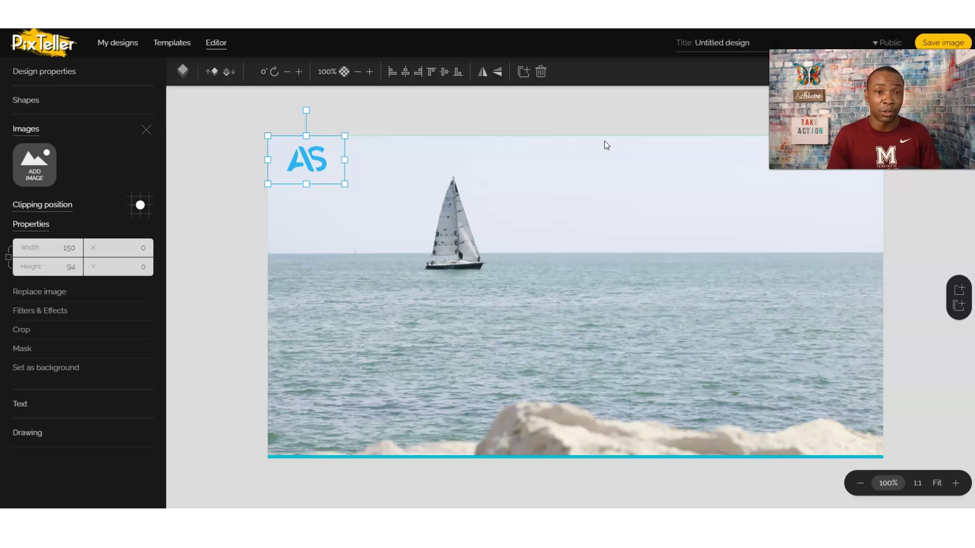
click(203, 276)
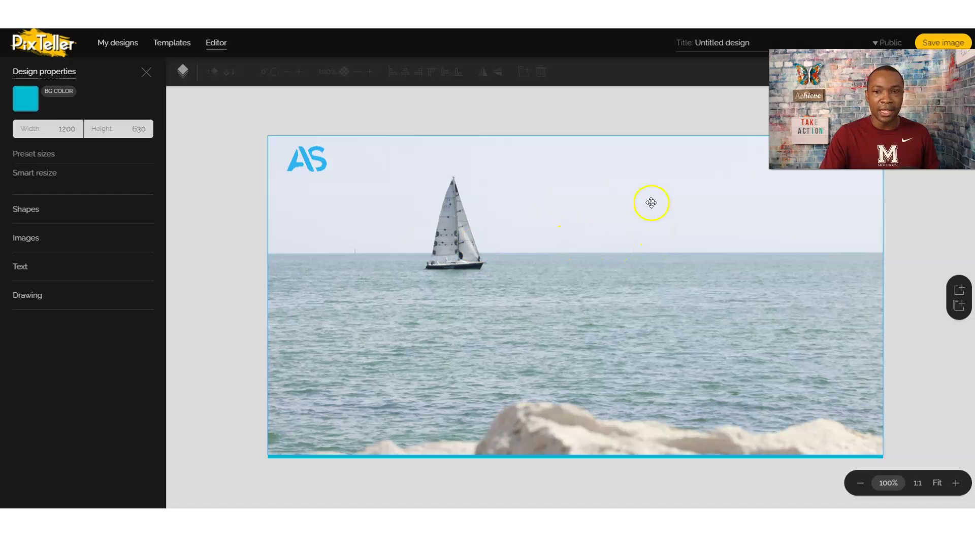
Add a text box in the sky beside the sailboat at about X 554, Y 87, reading "Have a lovely Day!"
click(24, 266)
click(31, 204)
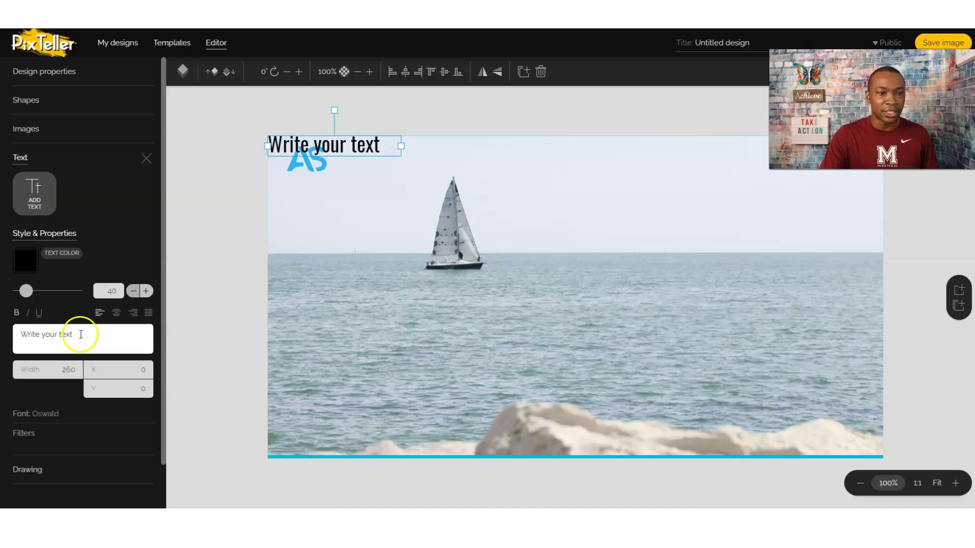
drag(359, 147, 646, 202)
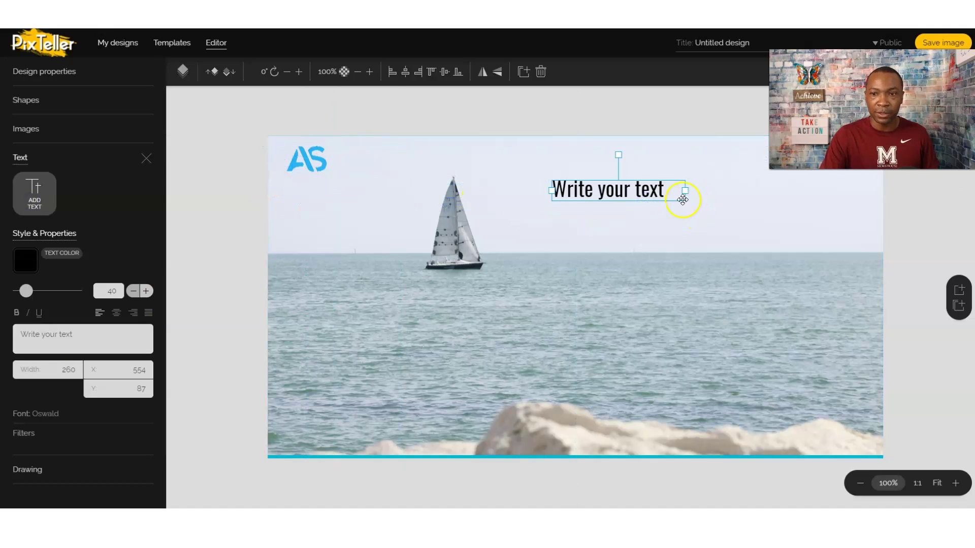
click(58, 335)
triple_click(59, 335)
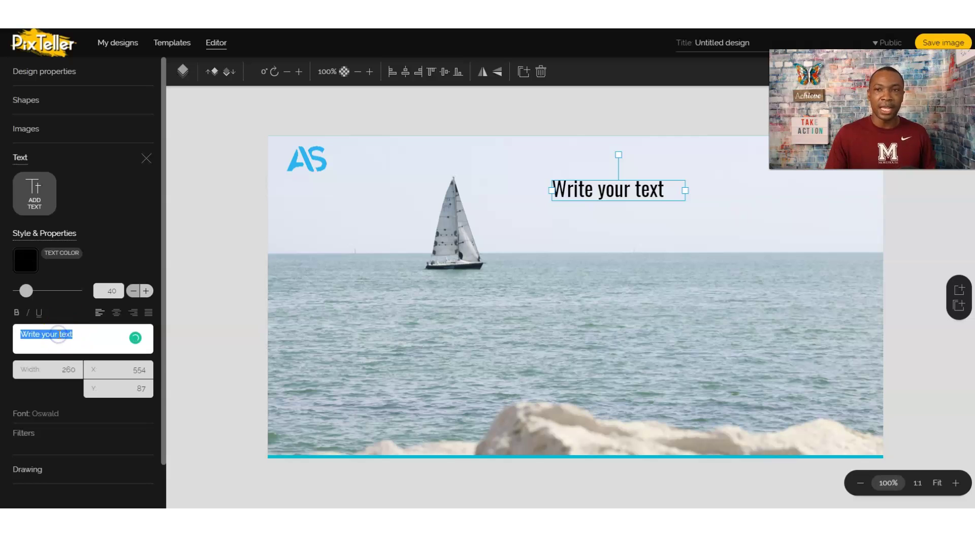
key(BackSpace)
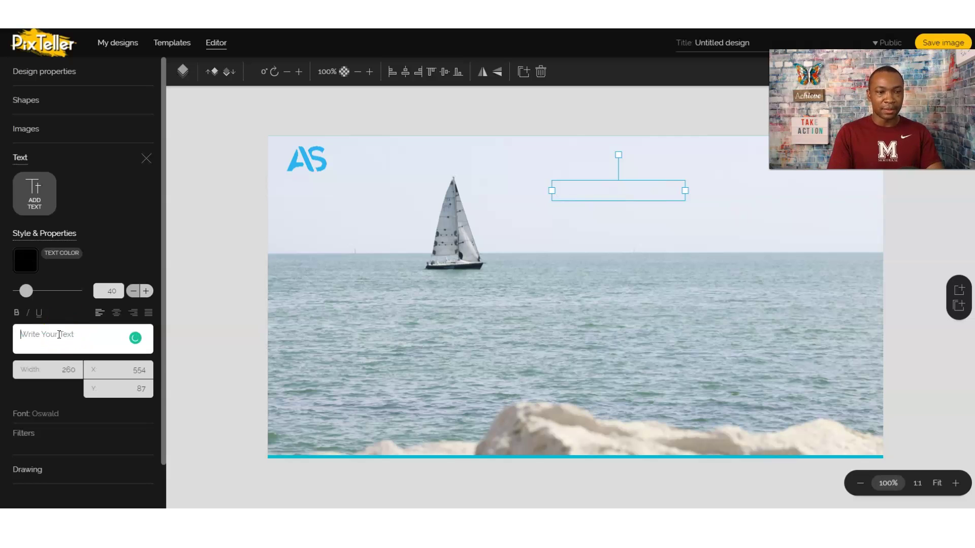
text(Have a l)
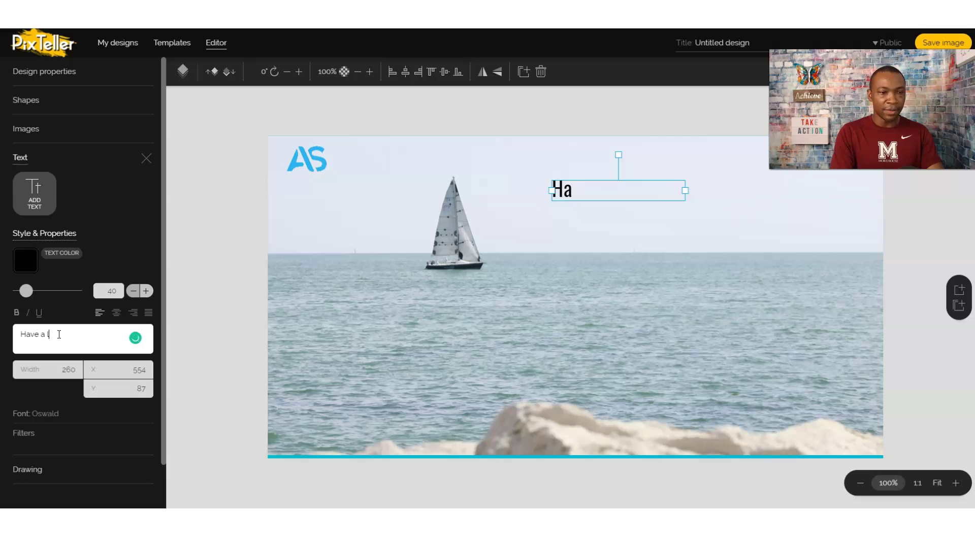
text(ovely Day!)
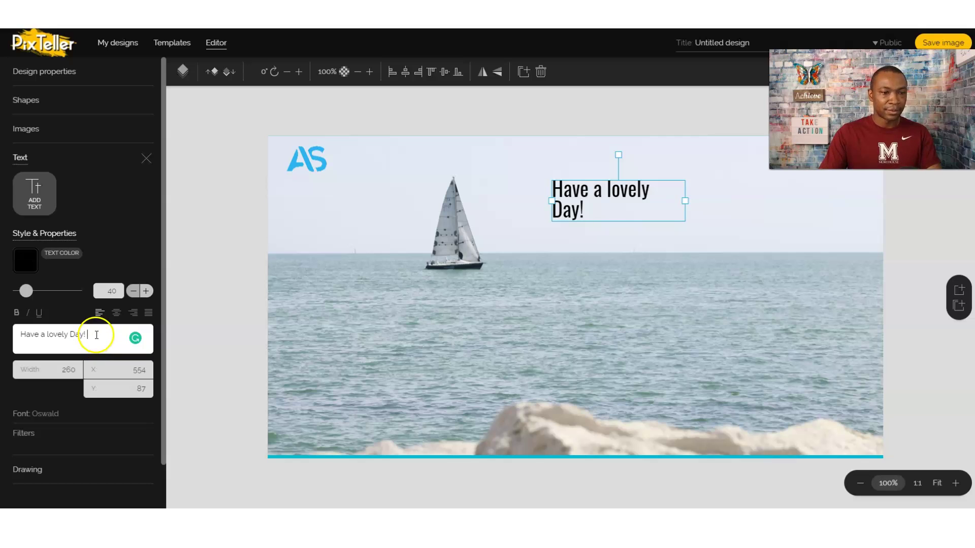
Try font sizes 300 and 150 on the greeting text, and settle on 100
double_click(107, 290)
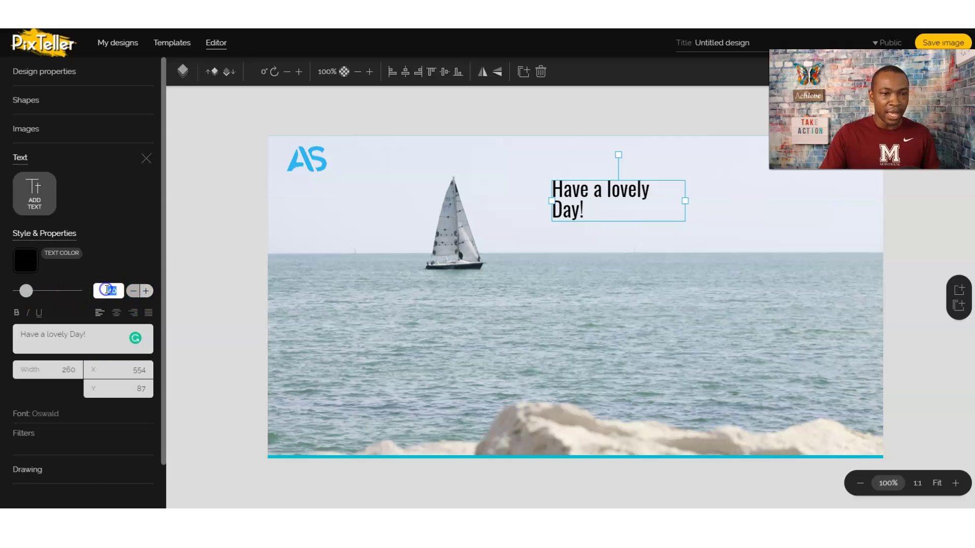
text(300)
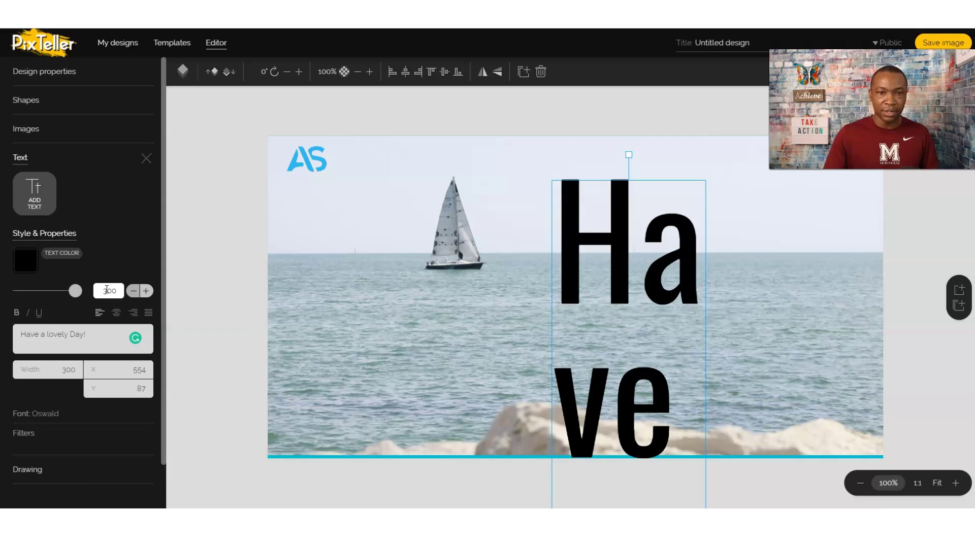
text(150)
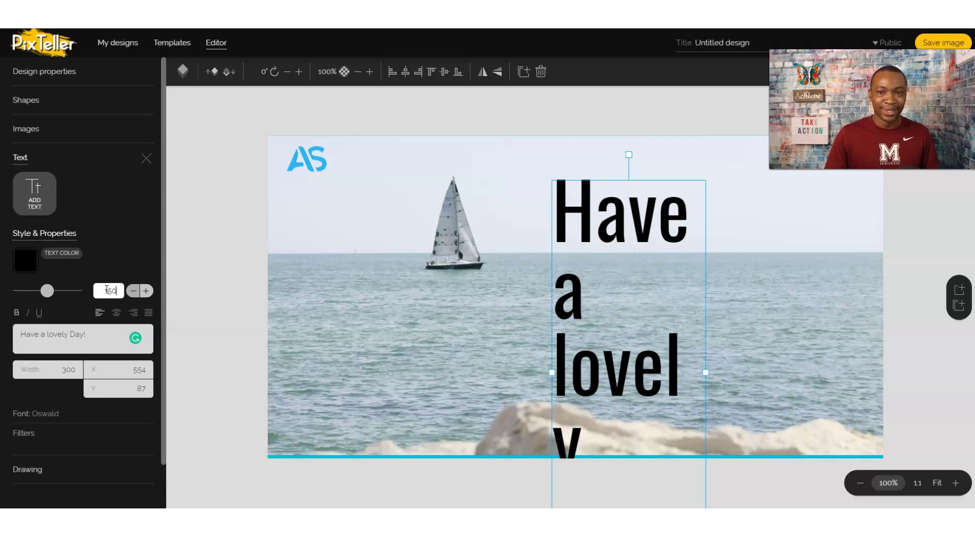
click(108, 291)
text(10)
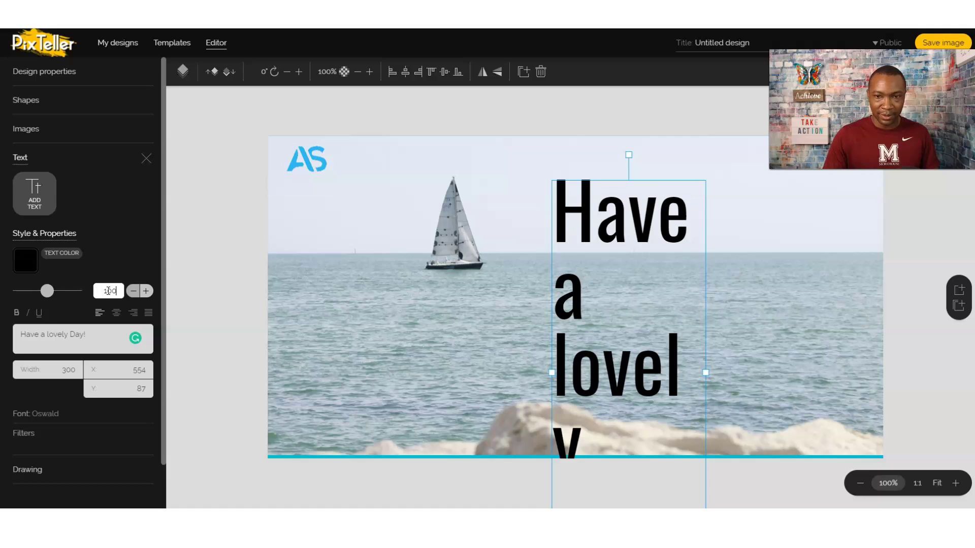
text(0)
Widen the greeting's text box to about 703 px so it fits on one line, and move it to about X 445, Y 64
drag(705, 257, 833, 256)
drag(552, 232, 515, 225)
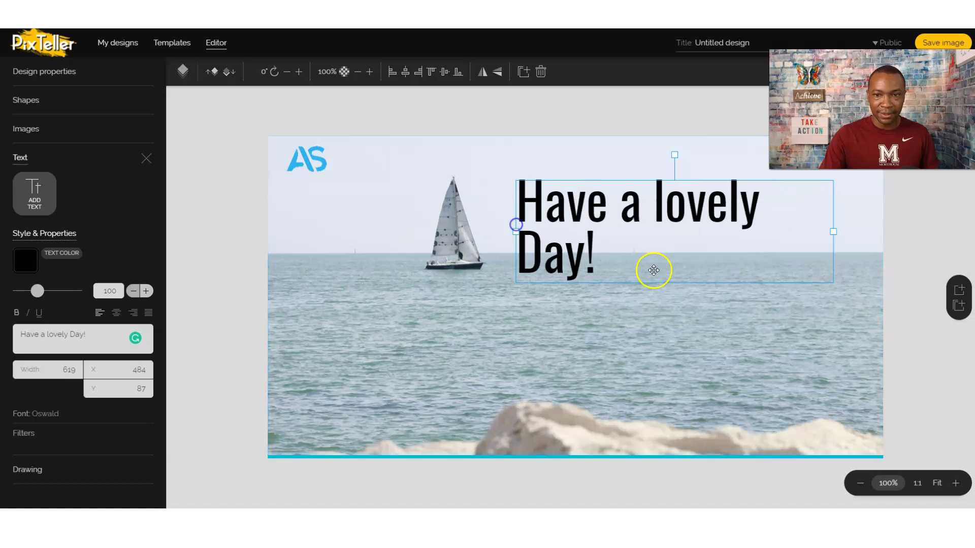
drag(837, 233, 878, 232)
drag(660, 229, 640, 217)
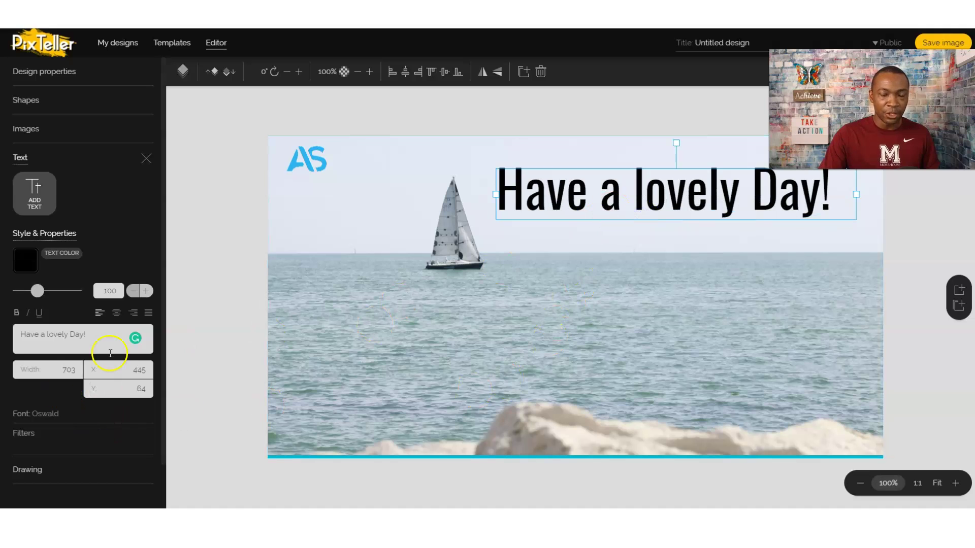
Change the greeting's font to Adam Pro and widen its text box to about 748 px
click(21, 420)
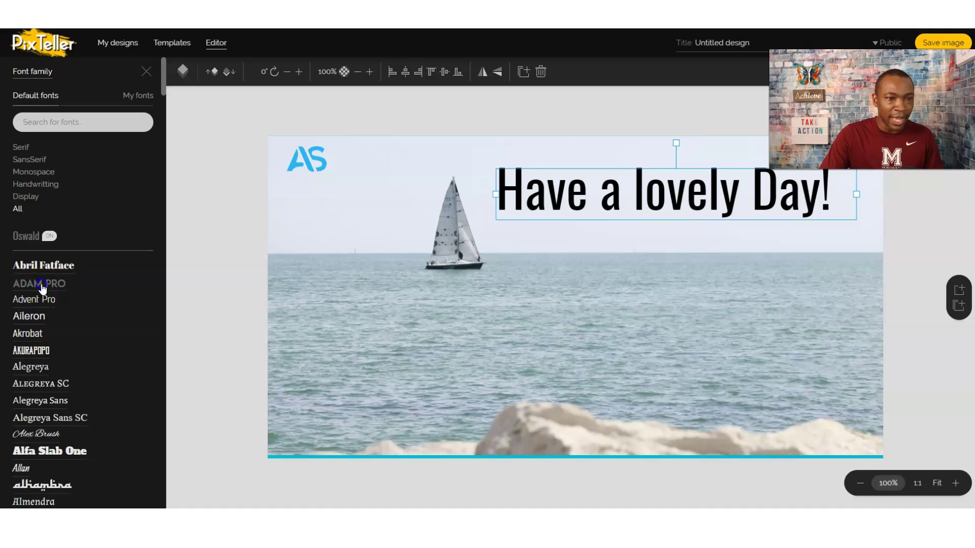
click(42, 285)
drag(855, 219, 879, 220)
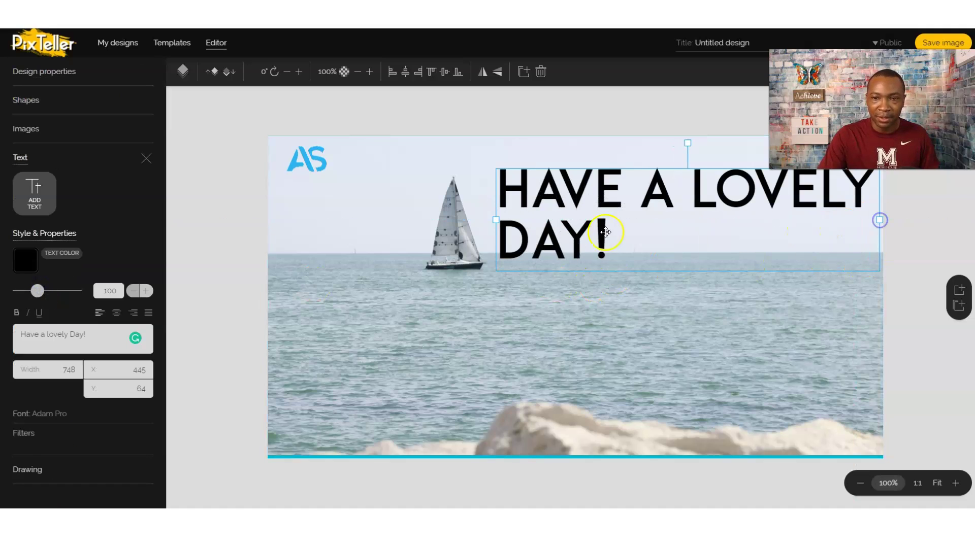
Change the greeting's font to Arvo
click(31, 421)
scroll(28, 406, down, 5)
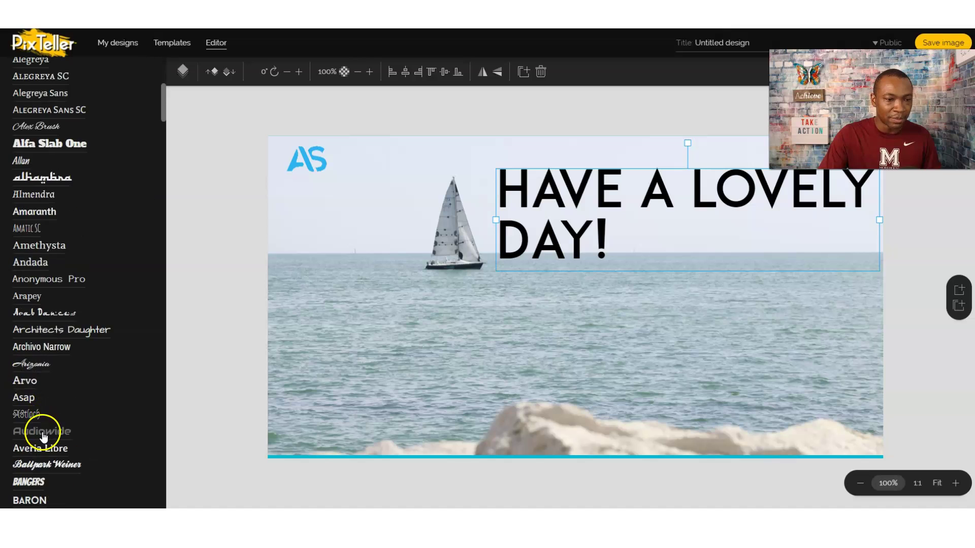
click(25, 381)
click(538, 241)
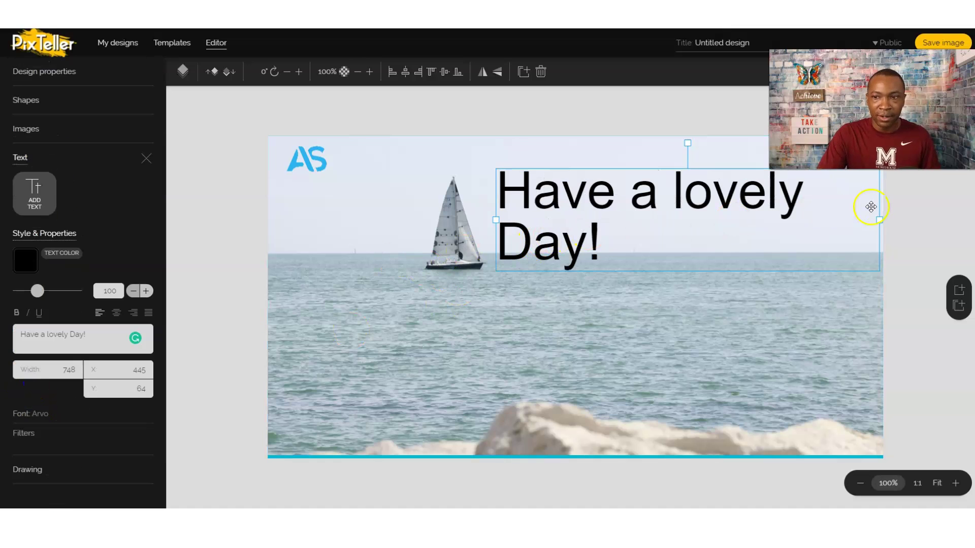
Set the greeting's font size to 80 and move the text to about X 433, Y 79
double_click(108, 291)
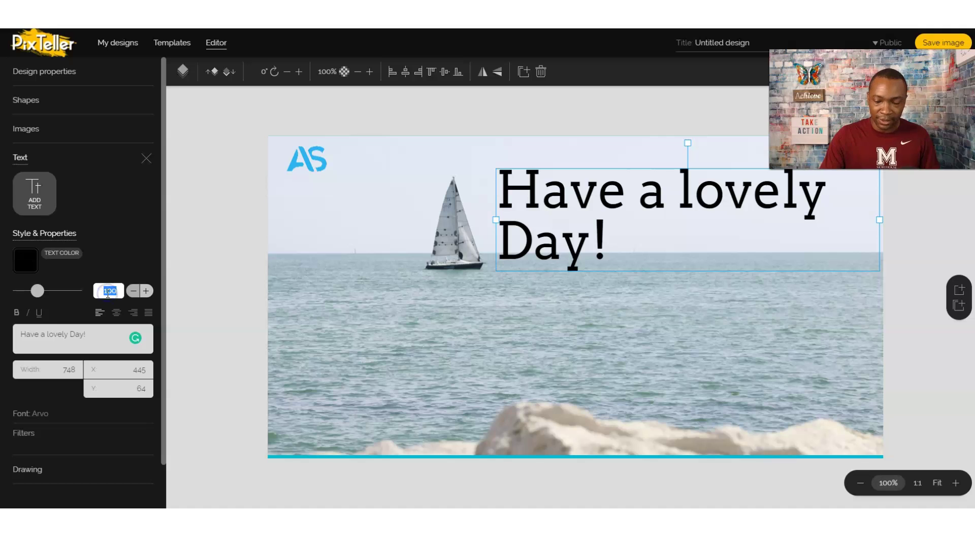
text(80)
click(646, 254)
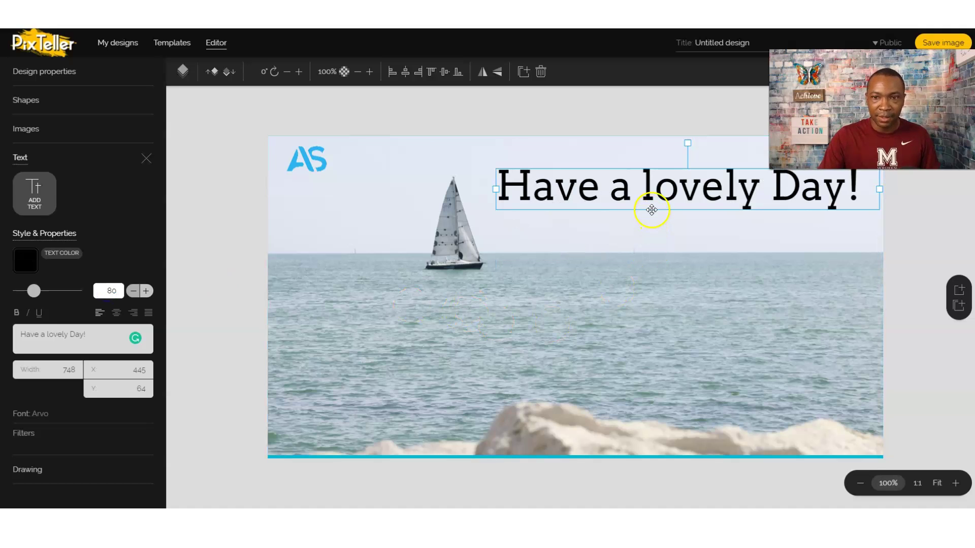
drag(629, 220, 624, 228)
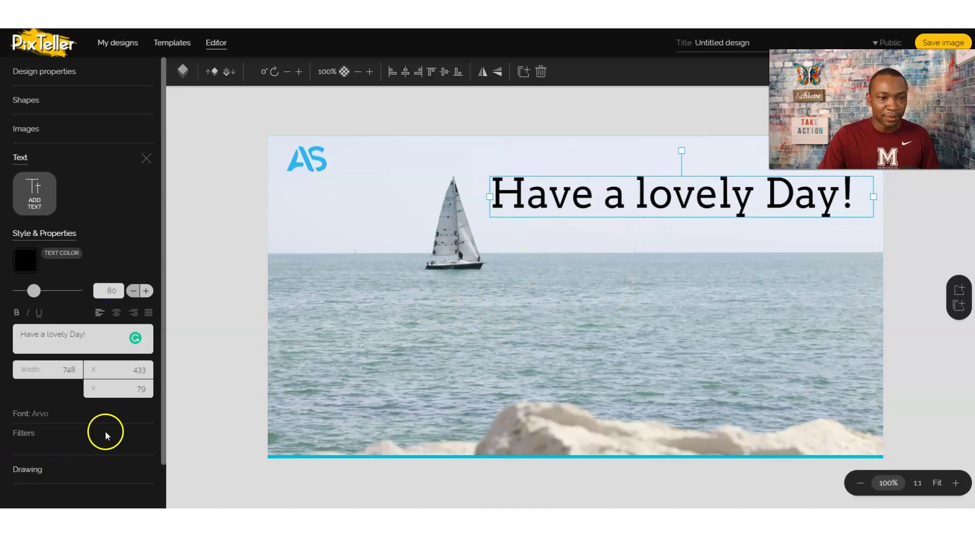
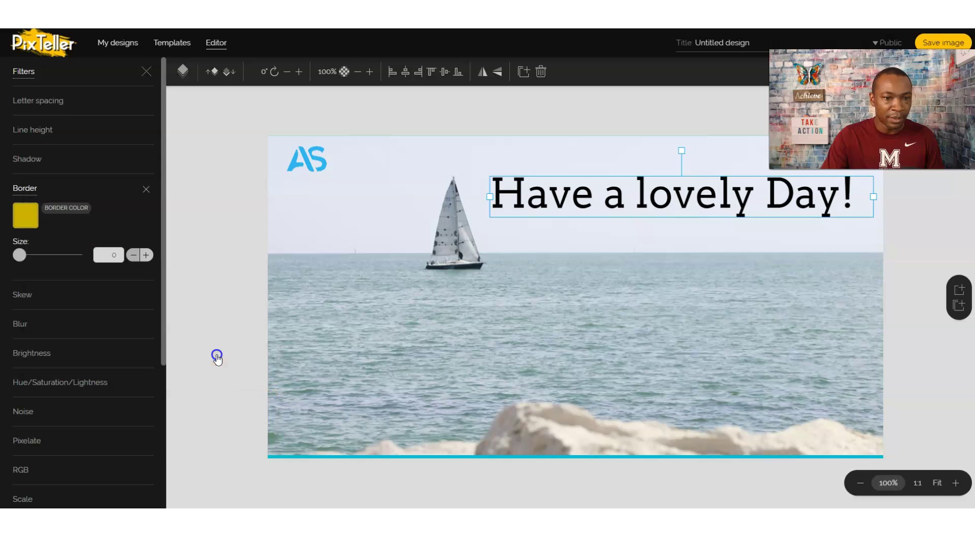
Give the greeting text a dark yellow border of size 16
drag(38, 256, 38, 256)
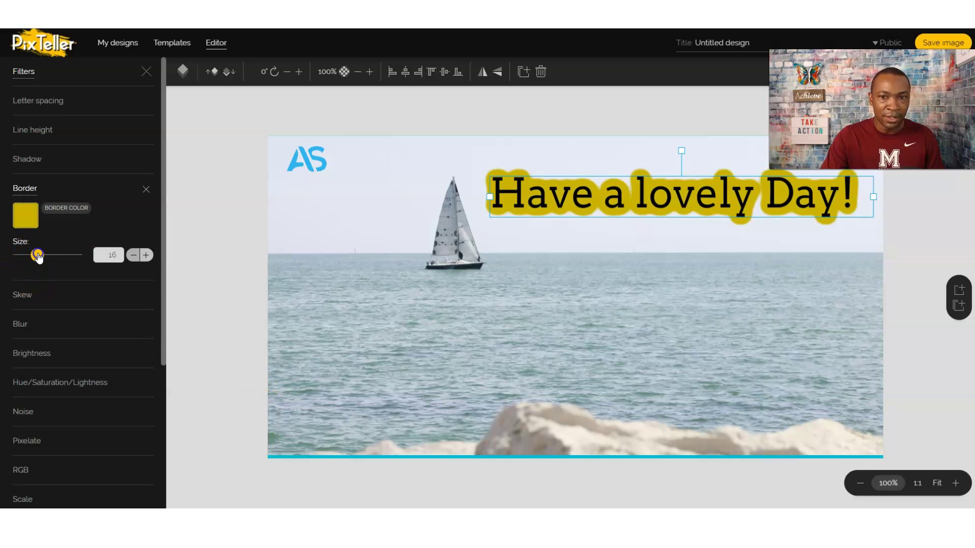
click(544, 272)
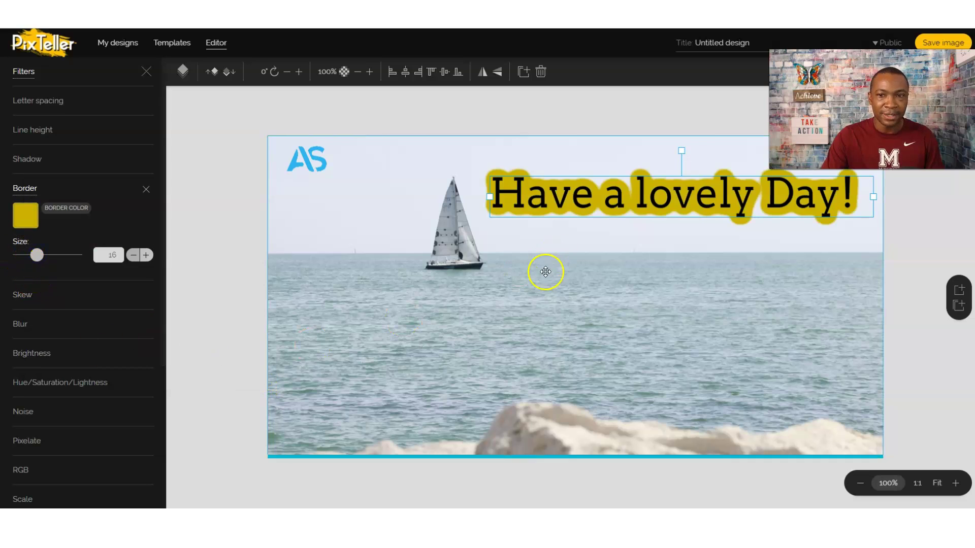
Give the sailboat photo a red shadow with offsets of about -17 in X and -8 in Y
click(520, 275)
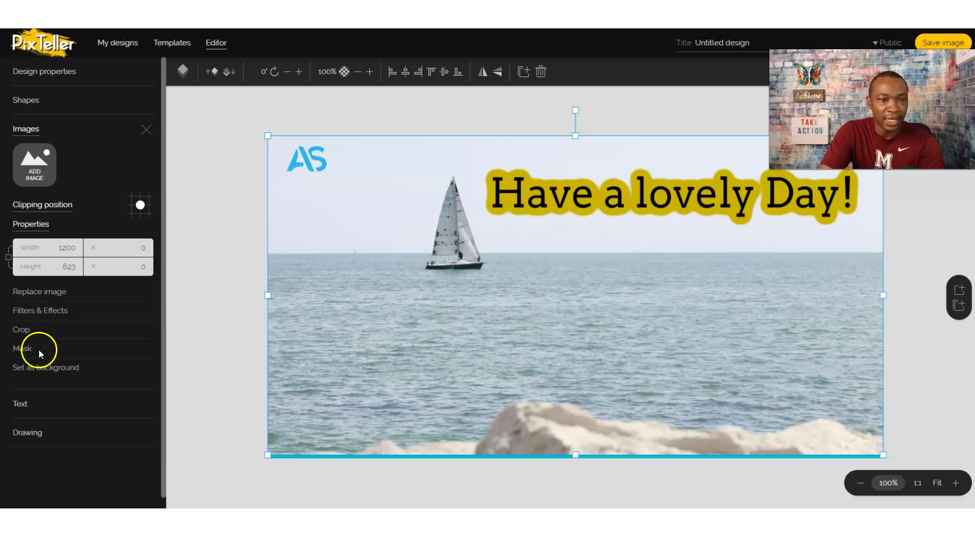
click(31, 310)
scroll(47, 370, down, 2)
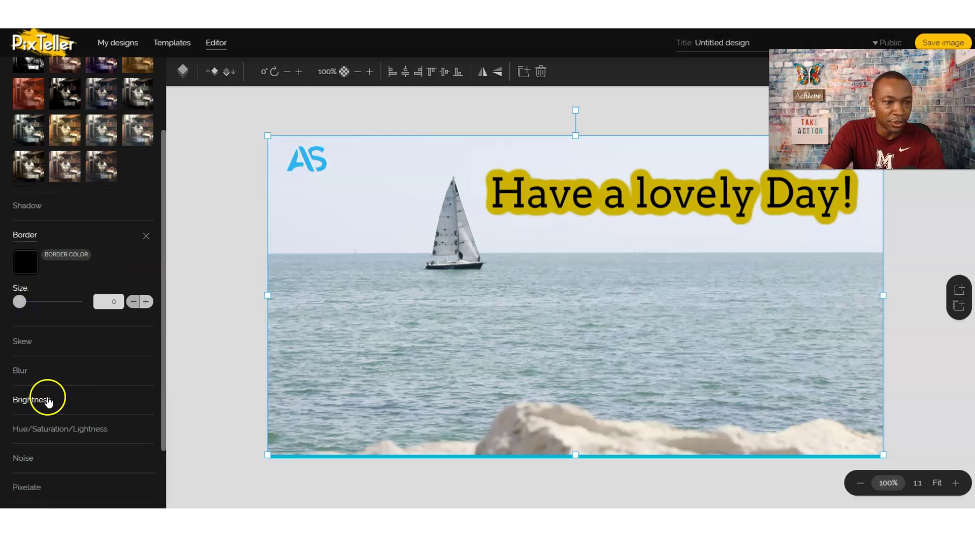
click(22, 204)
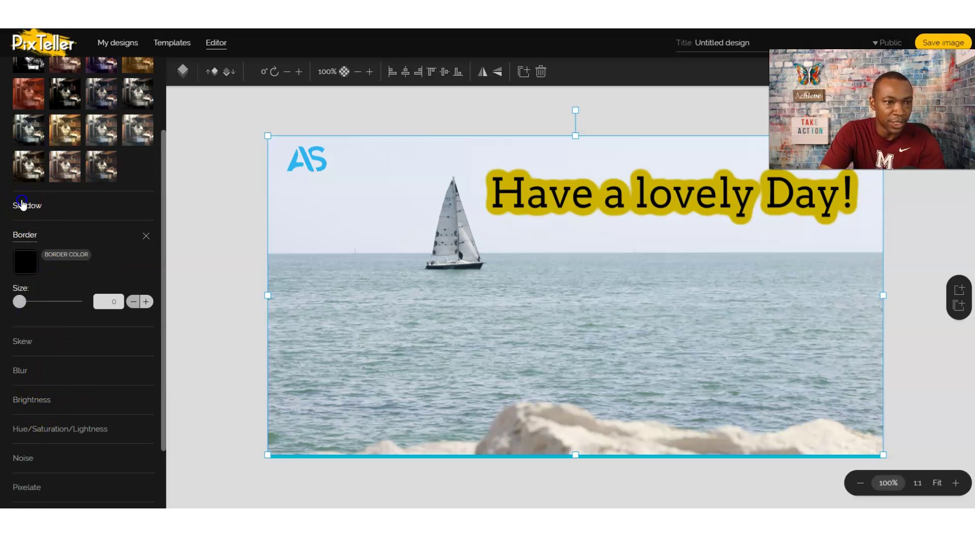
click(25, 234)
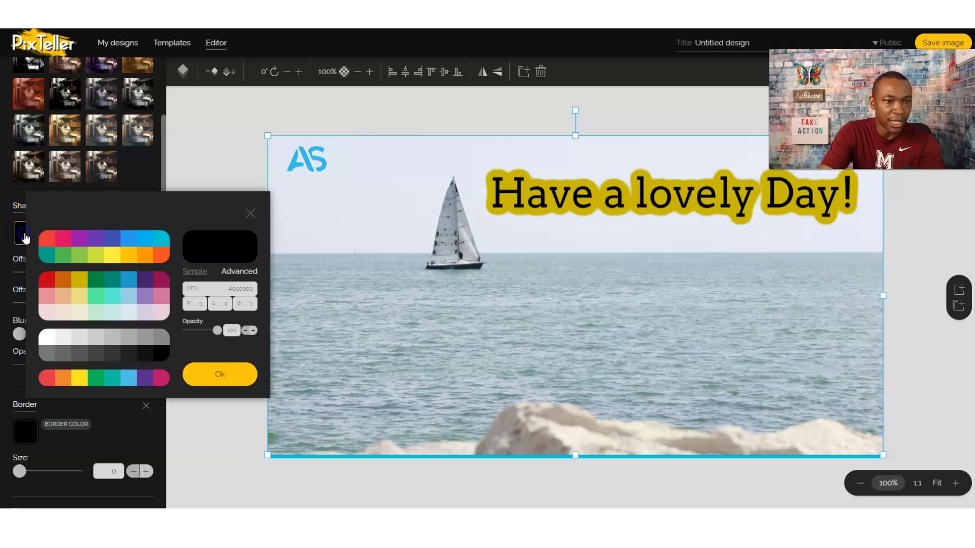
click(59, 287)
click(196, 370)
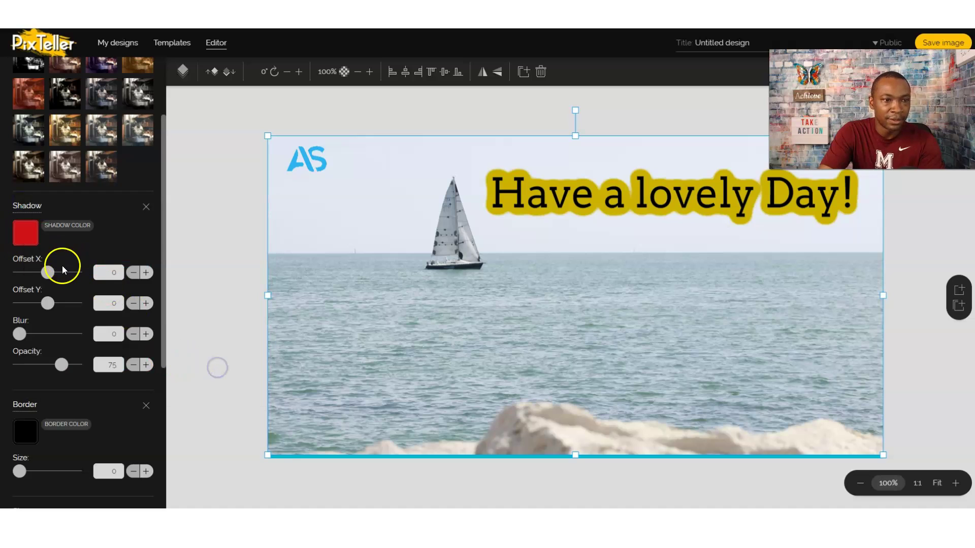
drag(48, 273, 39, 303)
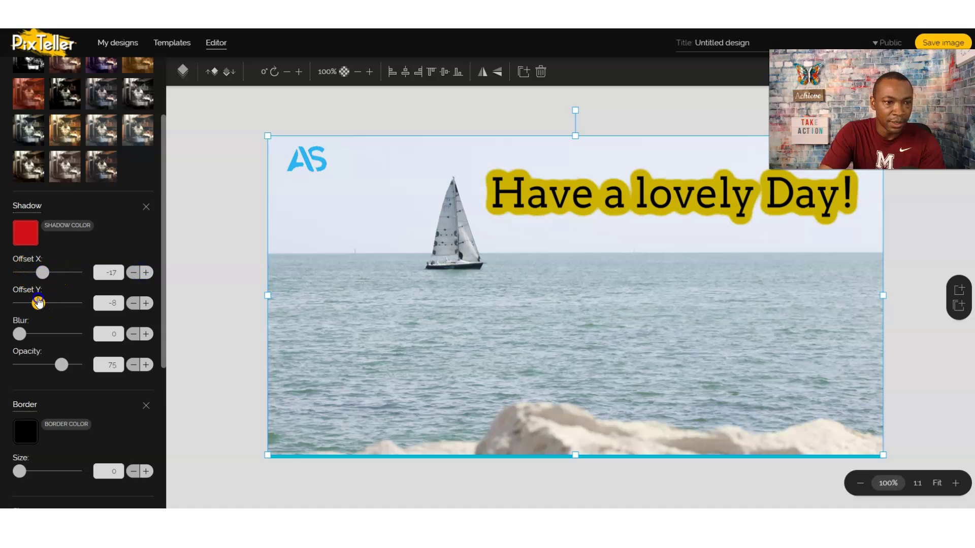
Change the sailboat photo's shadow to white (#FFFFFF) with offsets of about 82 in X and -1 in Y
click(26, 231)
click(61, 337)
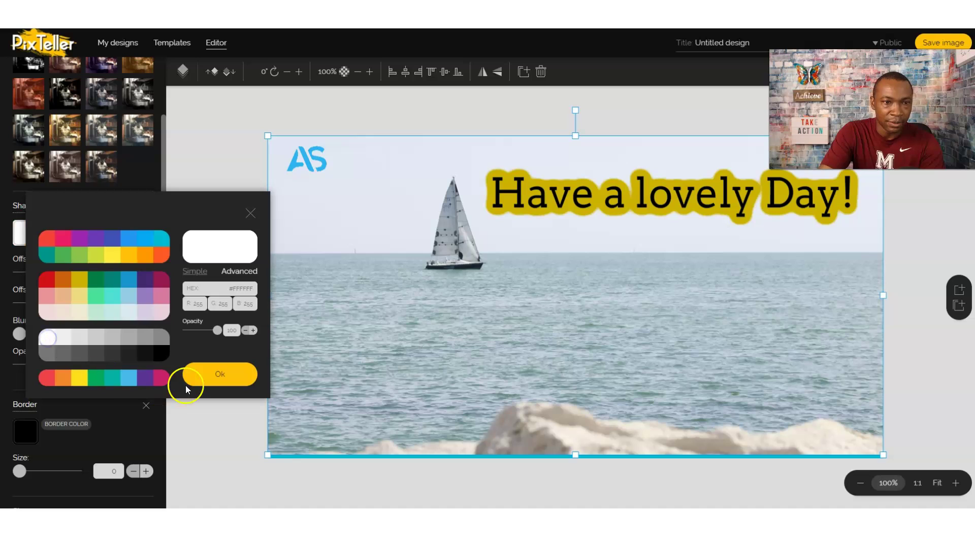
click(209, 374)
drag(42, 273, 70, 273)
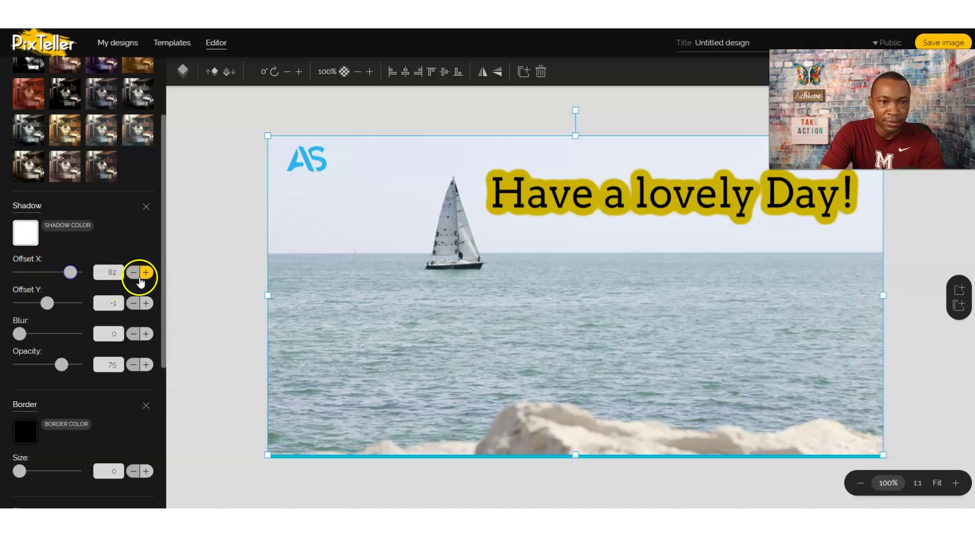
drag(25, 459, 37, 468)
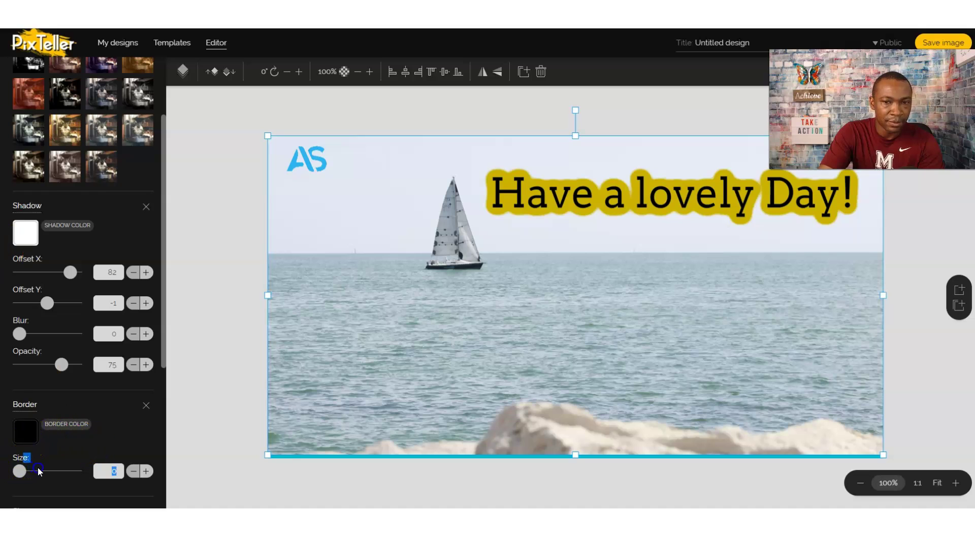
click(191, 303)
Try a red shadow with an X offset of about 8 on the greeting text, and remove it
click(612, 202)
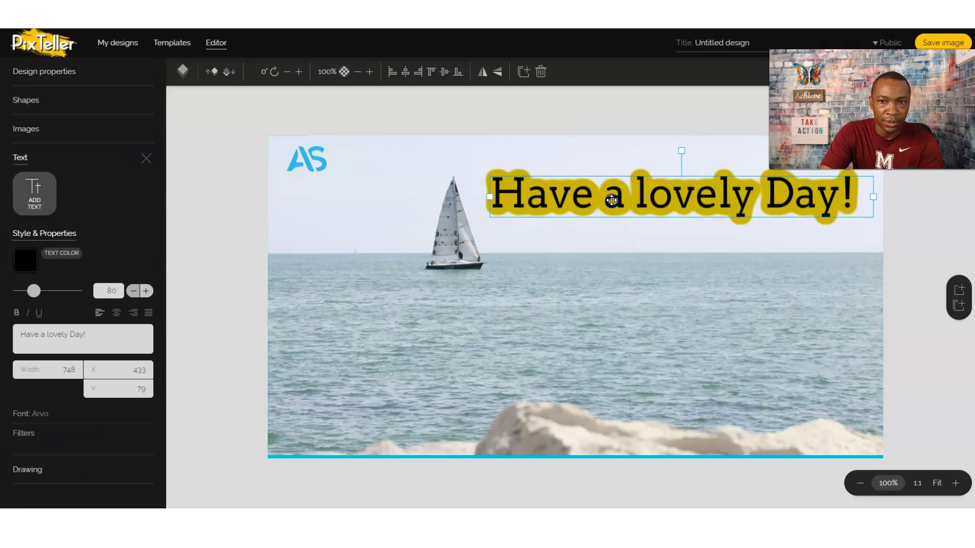
click(22, 434)
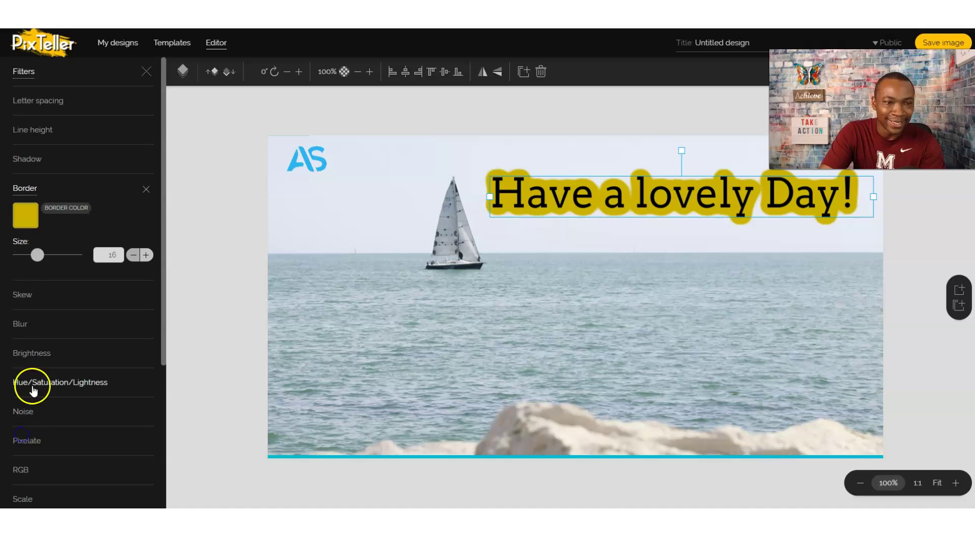
click(28, 159)
click(35, 192)
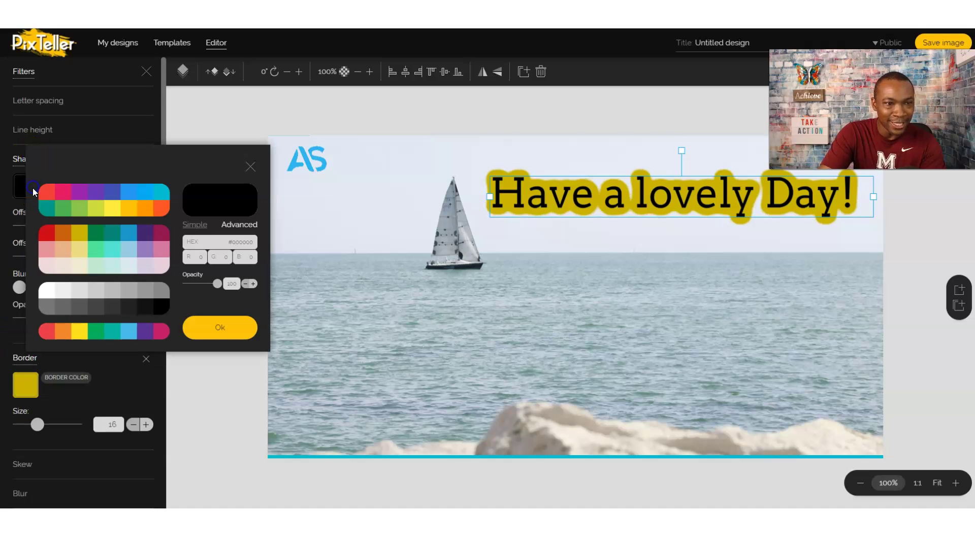
click(47, 234)
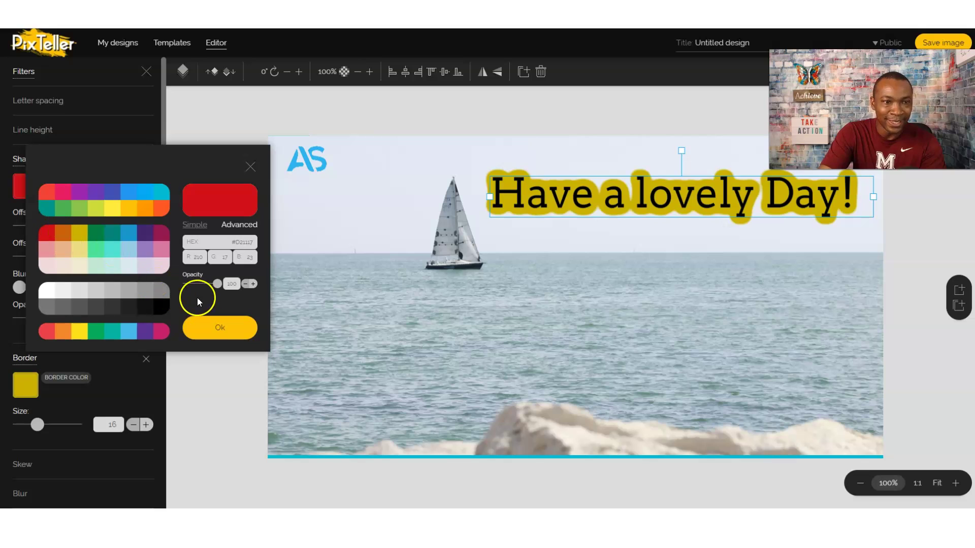
click(204, 327)
mouse_move(48, 226)
mouse_down()
mouse_move(57, 227)
mouse_move(50, 231)
mouse_up()
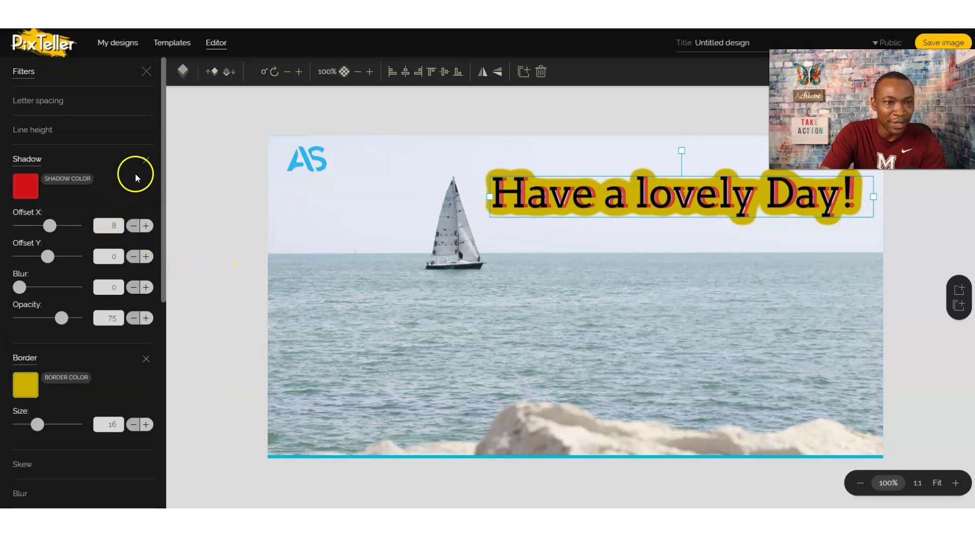
click(145, 160)
click(194, 334)
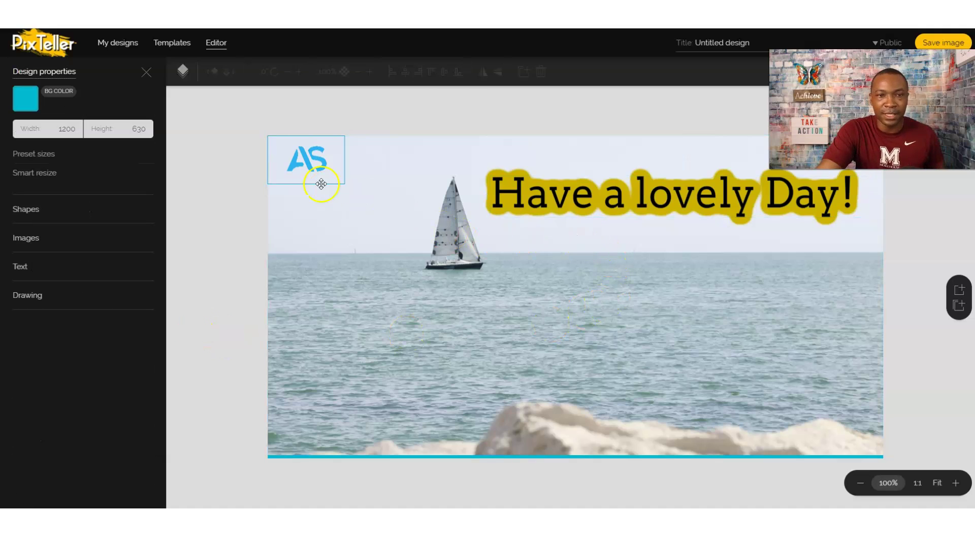
Enlarge the AS logo while keeping it anchored in the corner of the design
click(272, 151)
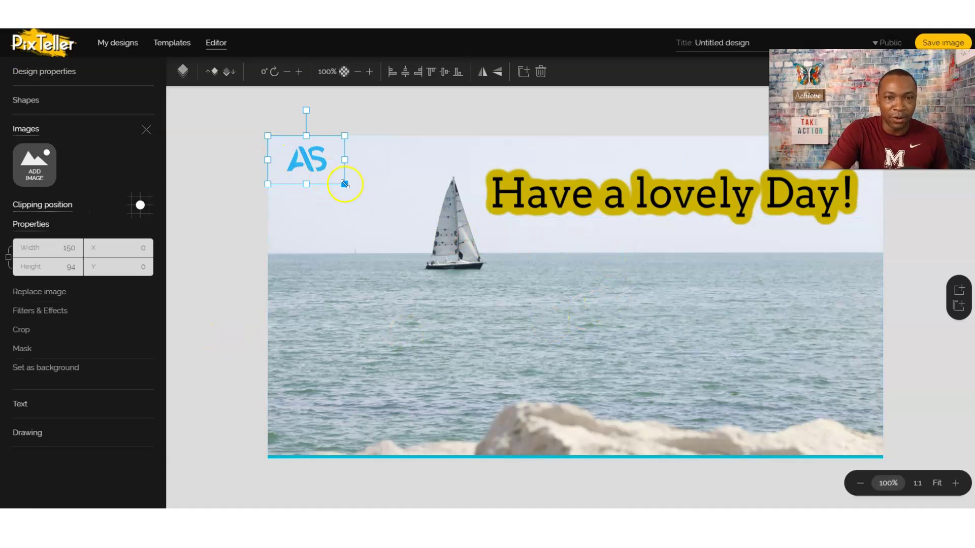
drag(345, 183, 374, 207)
click(231, 266)
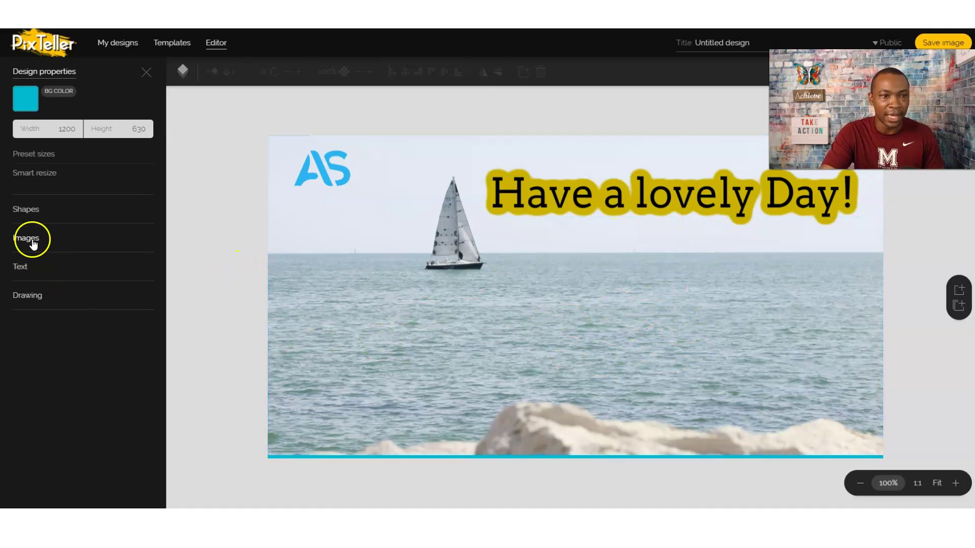
Add a purple 100 by 100 rectangle to the design and place it at about X 500, Y 230
click(26, 211)
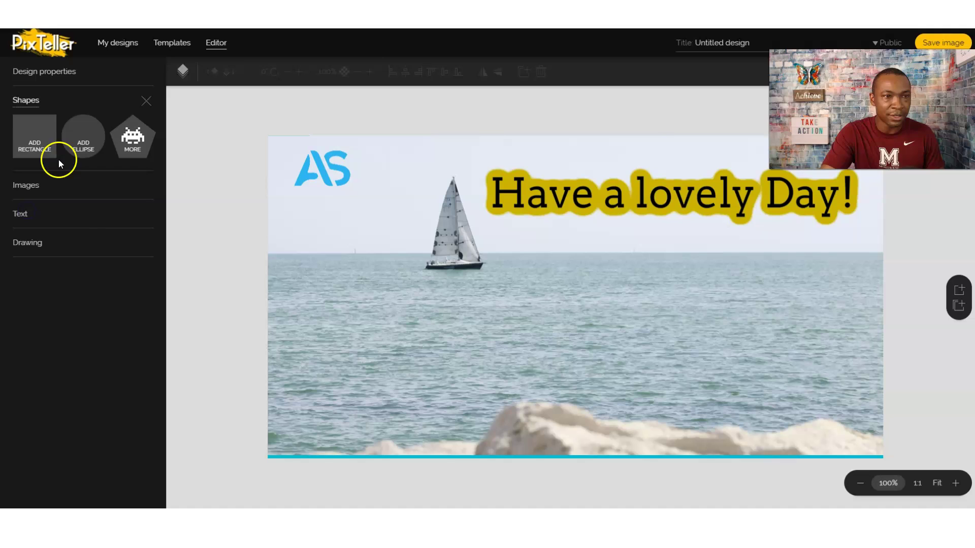
click(34, 133)
drag(291, 157, 551, 276)
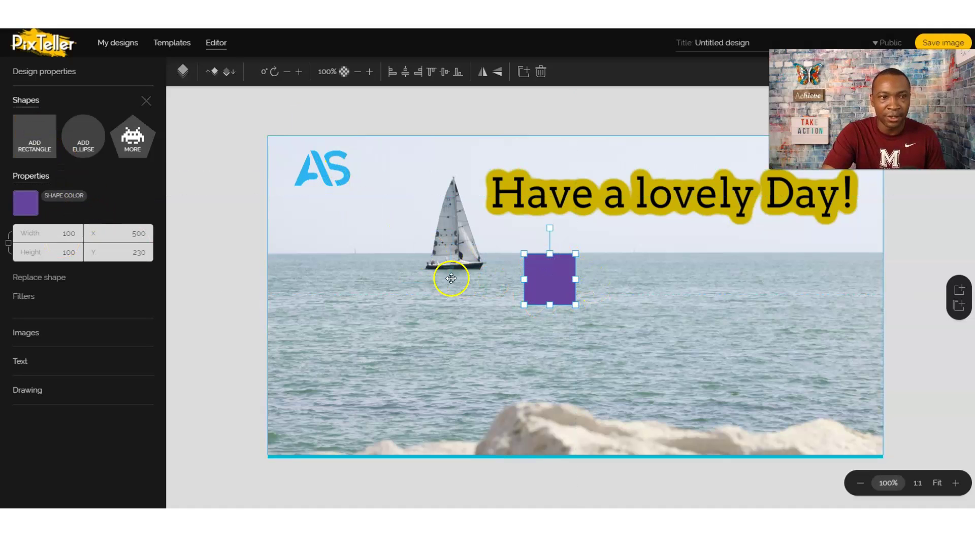
Add a second rectangle in pale lavender (#E3E5F7) and delete the purple one
click(32, 139)
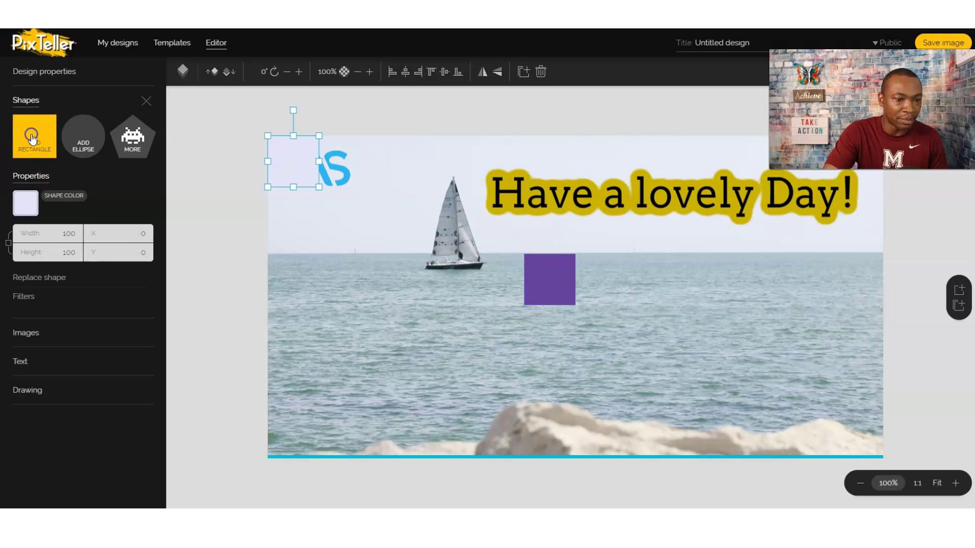
click(24, 203)
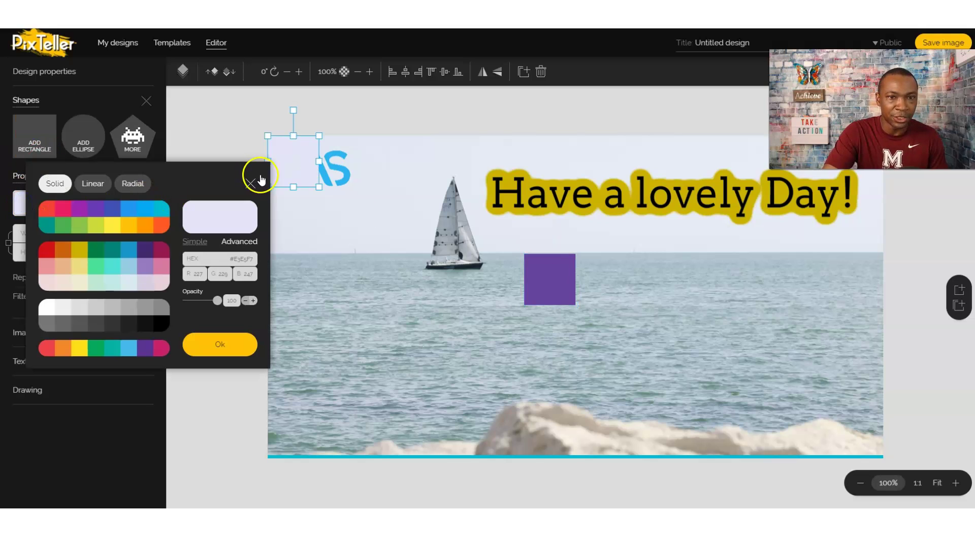
click(227, 346)
click(568, 281)
key(Delete)
Position the lavender rectangle below the greeting at about X 444, Y 206 and size it about 702 wide
drag(293, 163, 843, 290)
drag(587, 275, 715, 277)
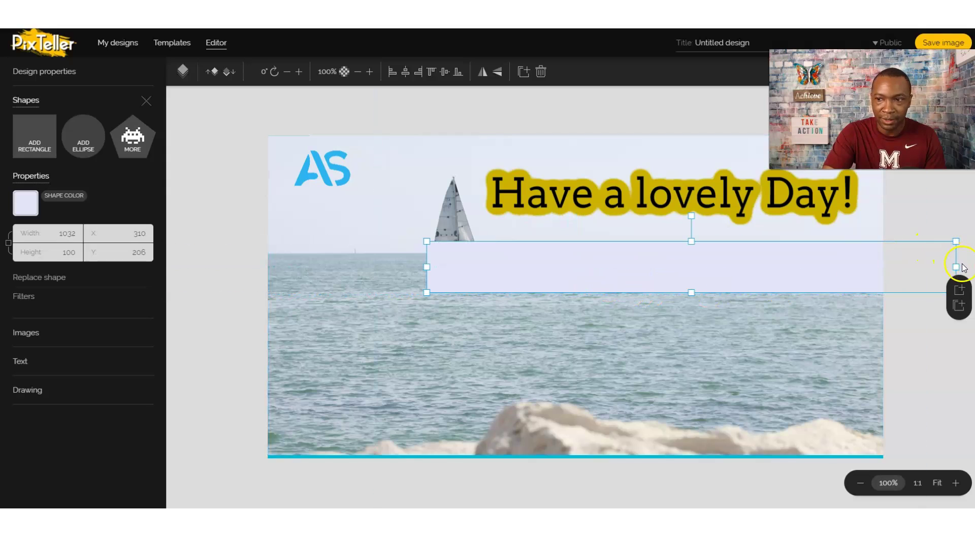
drag(955, 266, 855, 265)
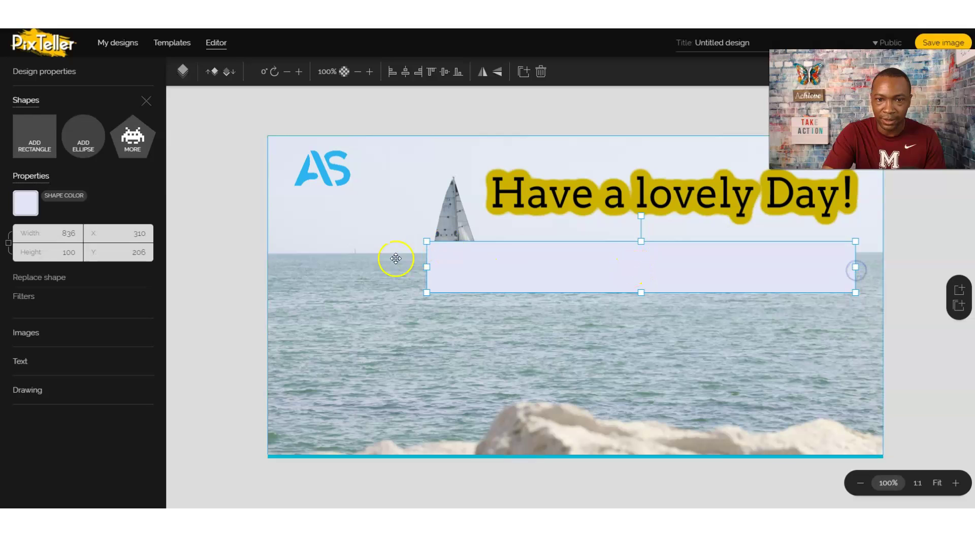
drag(426, 269, 496, 269)
Duplicate the greeting text, move the copy onto the lavender rectangle, and delete the original
click(638, 192)
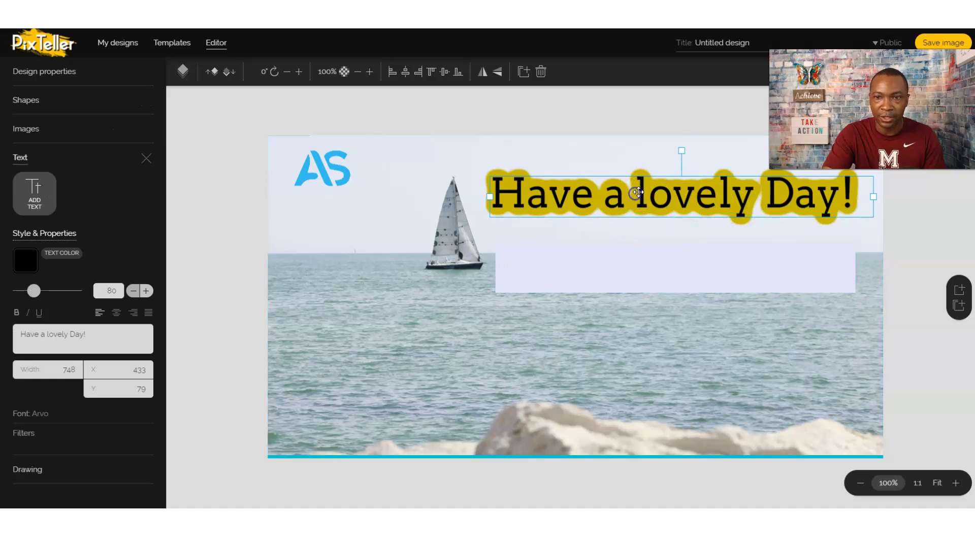
click(524, 72)
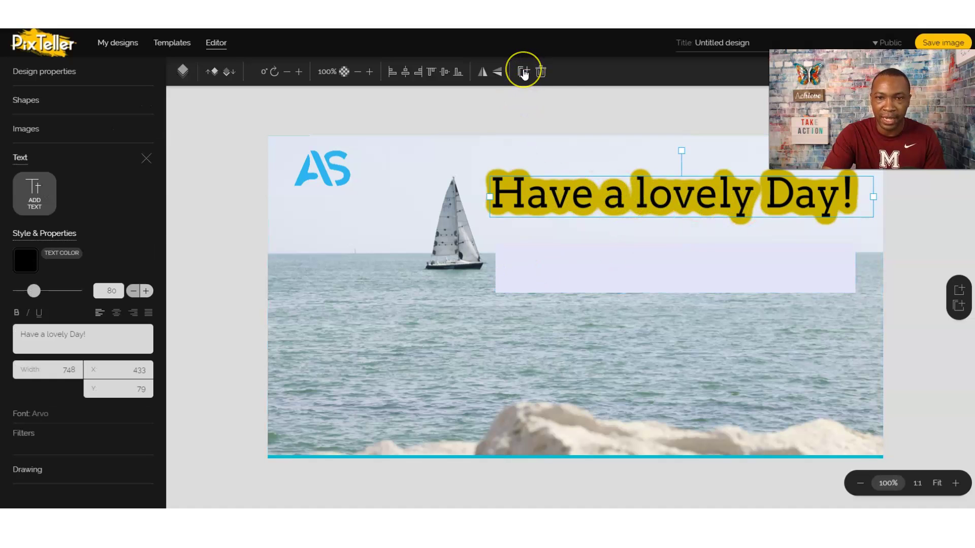
click(523, 72)
mouse_move(625, 214)
mouse_down()
mouse_move(618, 330)
mouse_move(616, 268)
mouse_up()
click(622, 198)
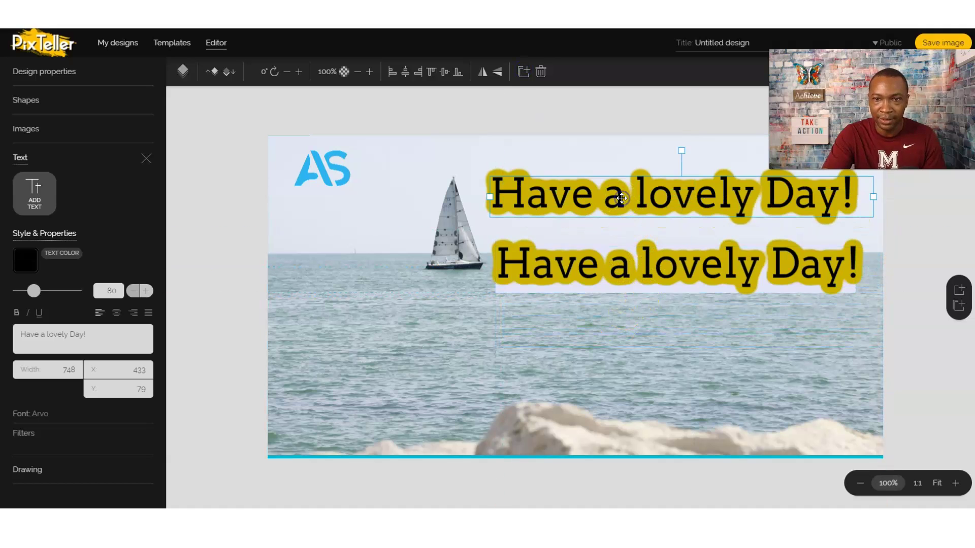
key(Delete)
Move the rectangle above the greeting to about X 444, Y 71 and fill it with black (#000000)
drag(620, 264, 619, 194)
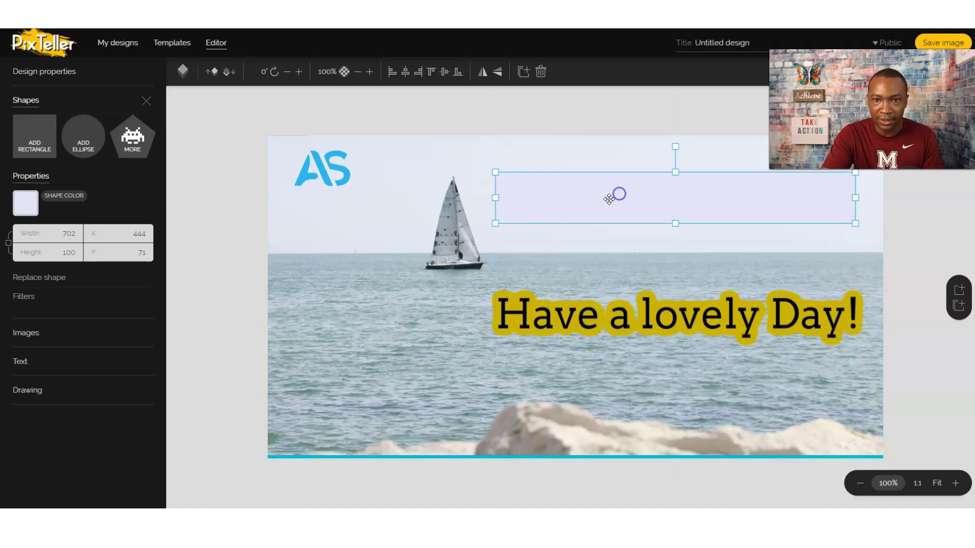
click(26, 203)
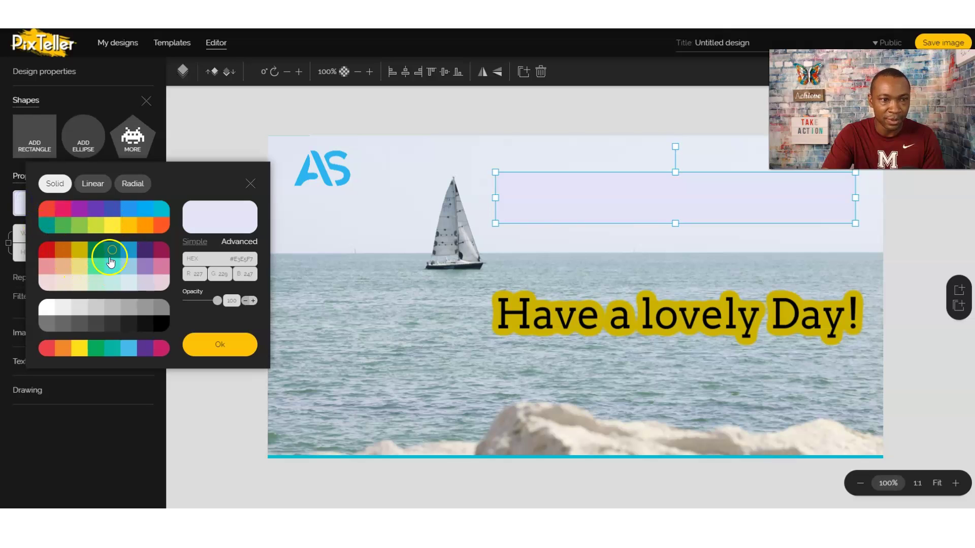
click(163, 324)
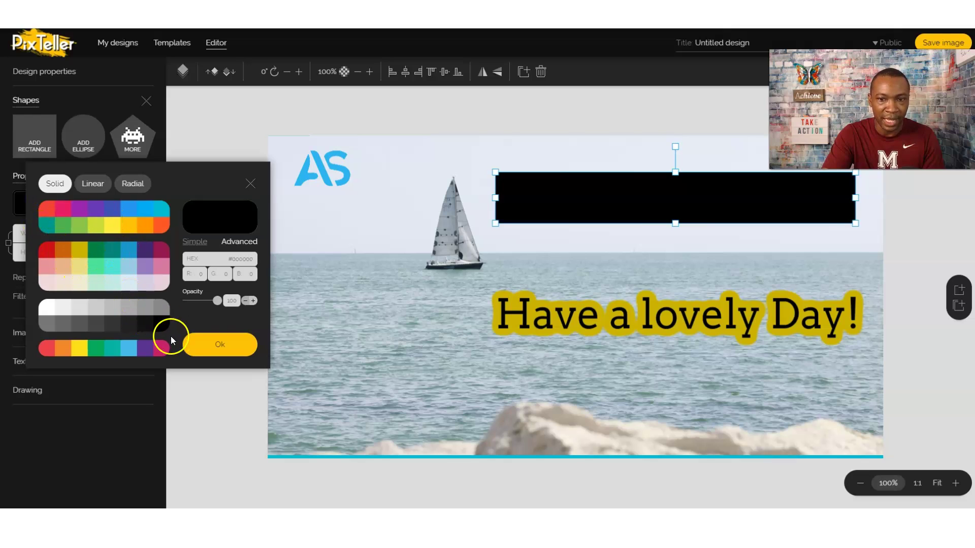
click(219, 344)
Widen the black rectangle to about 746 starting at X 419, and place the greeting over it at about X 436, Y 81
click(672, 319)
drag(672, 319, 672, 201)
key(ctrl+z)
click(501, 192)
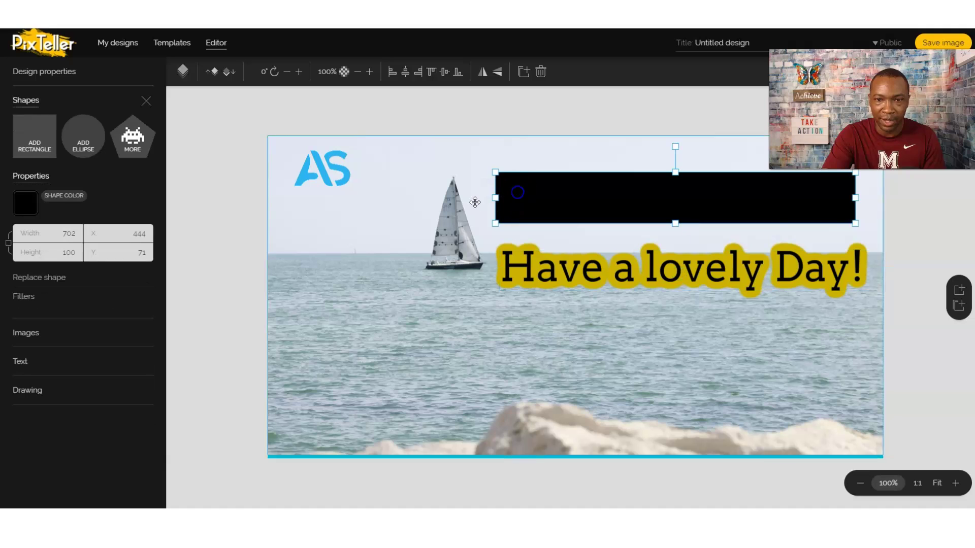
drag(498, 196, 482, 198)
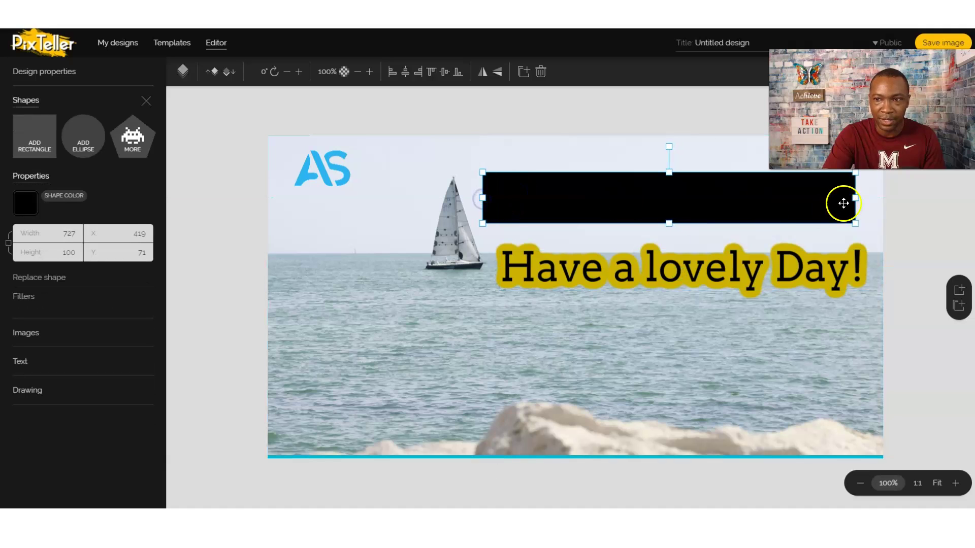
drag(856, 198, 865, 197)
drag(688, 274, 677, 200)
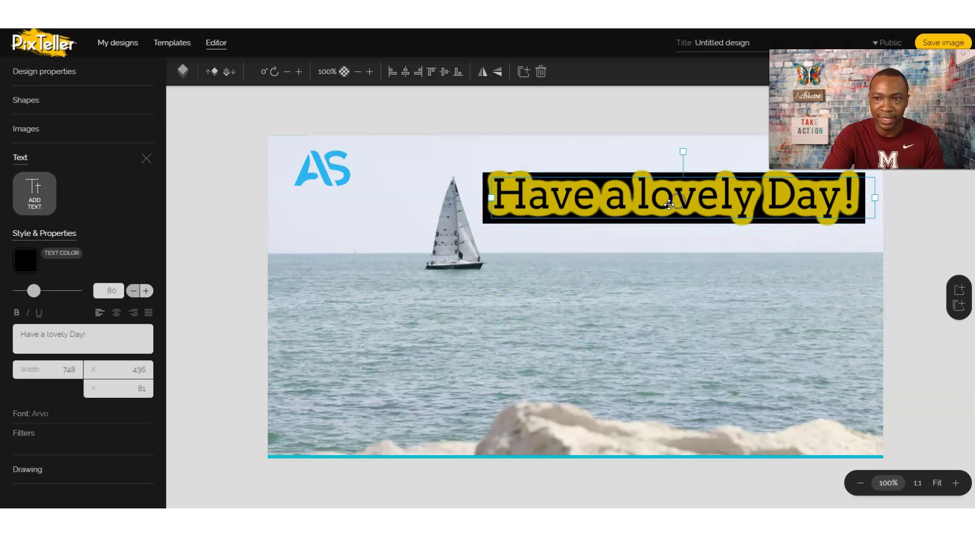
Try red and green on the rectangle behind the greeting, and fill it with white (#FFFFFF)
click(641, 312)
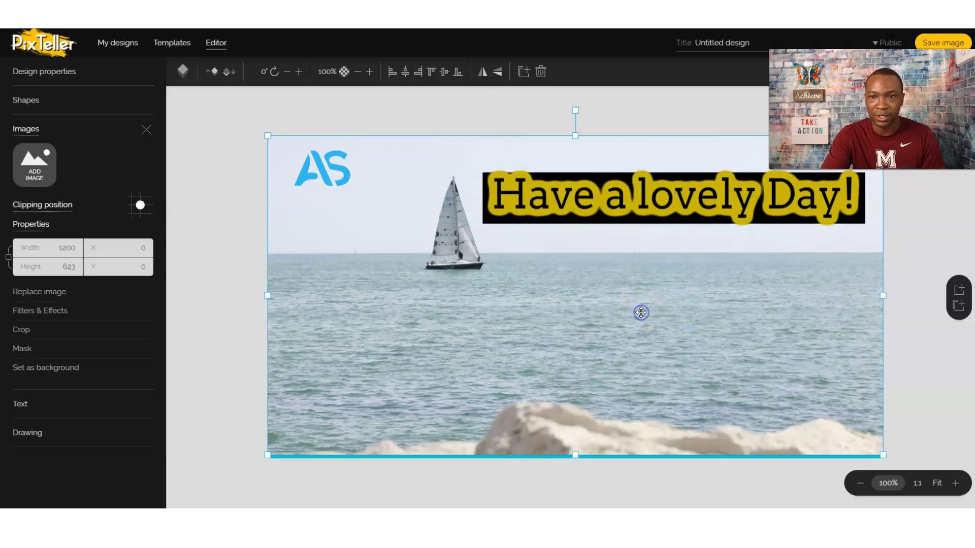
click(424, 159)
click(622, 172)
click(621, 173)
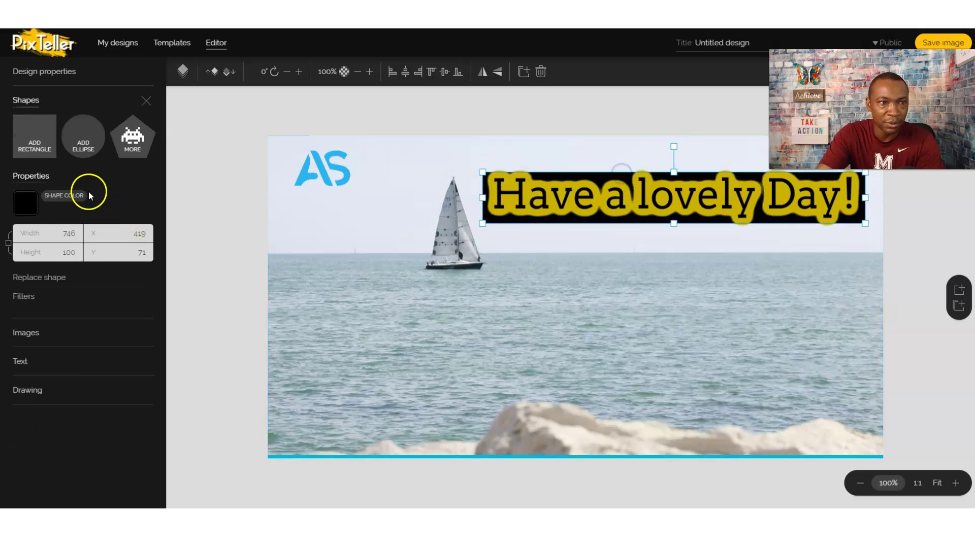
click(26, 203)
click(47, 250)
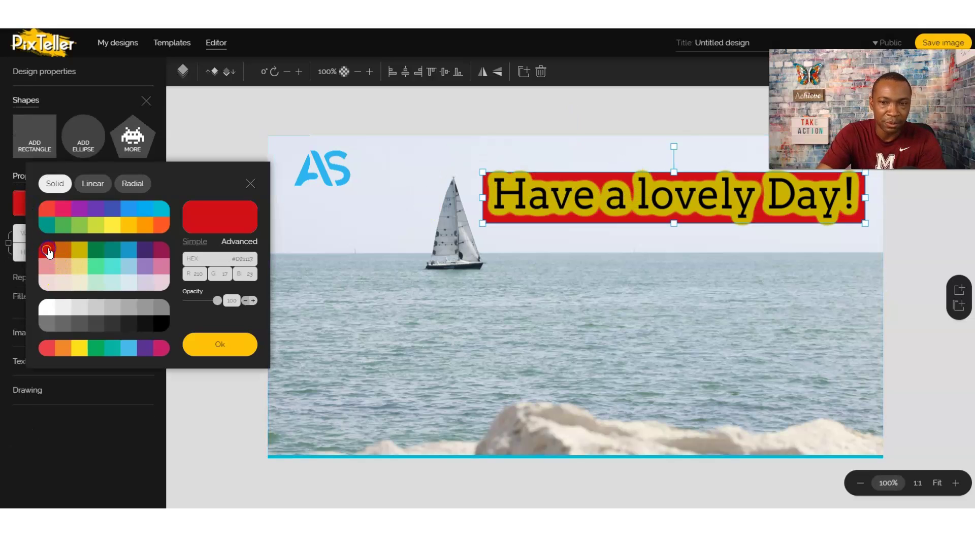
click(84, 230)
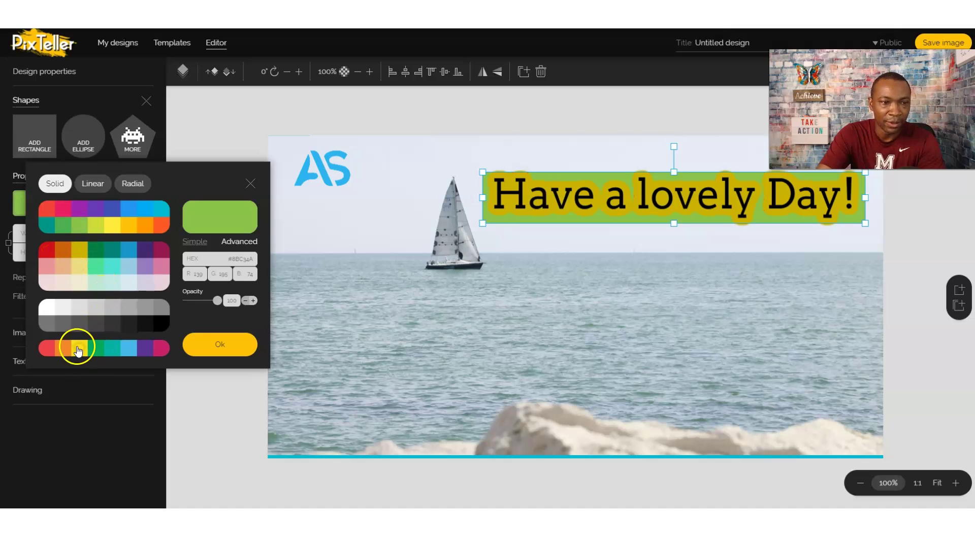
click(47, 310)
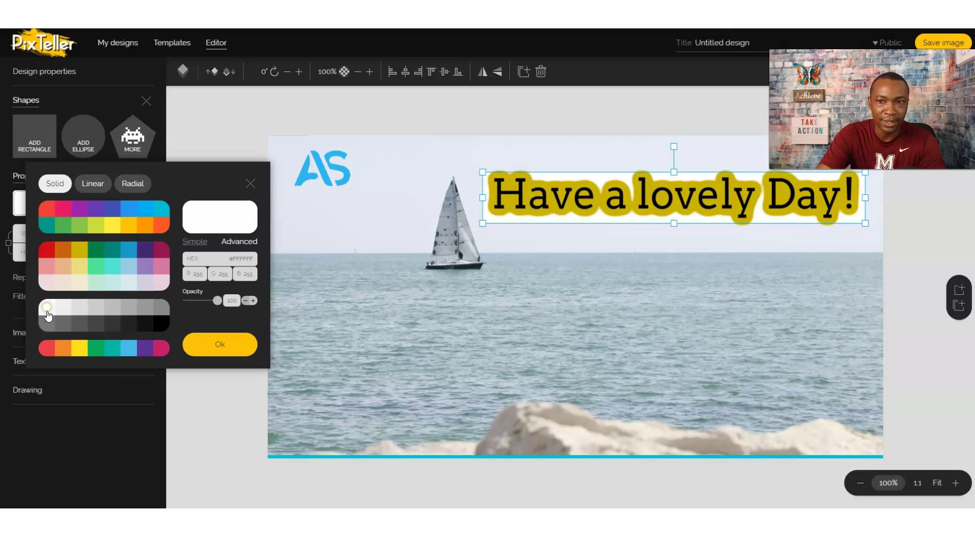
click(220, 344)
click(720, 396)
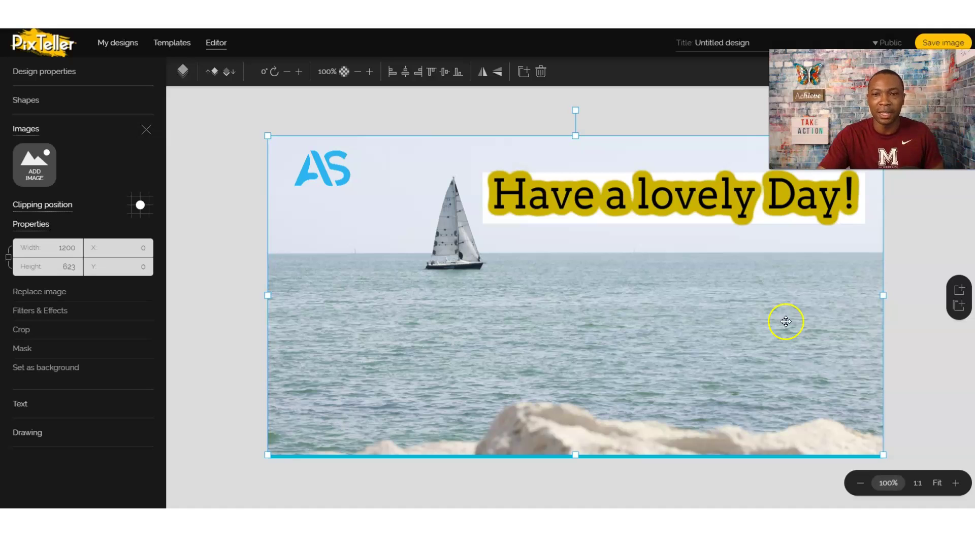
Delete the white rectangle behind the greeting and leave the text at about X 433, Y 87
drag(676, 203, 656, 185)
click(668, 199)
key(Delete)
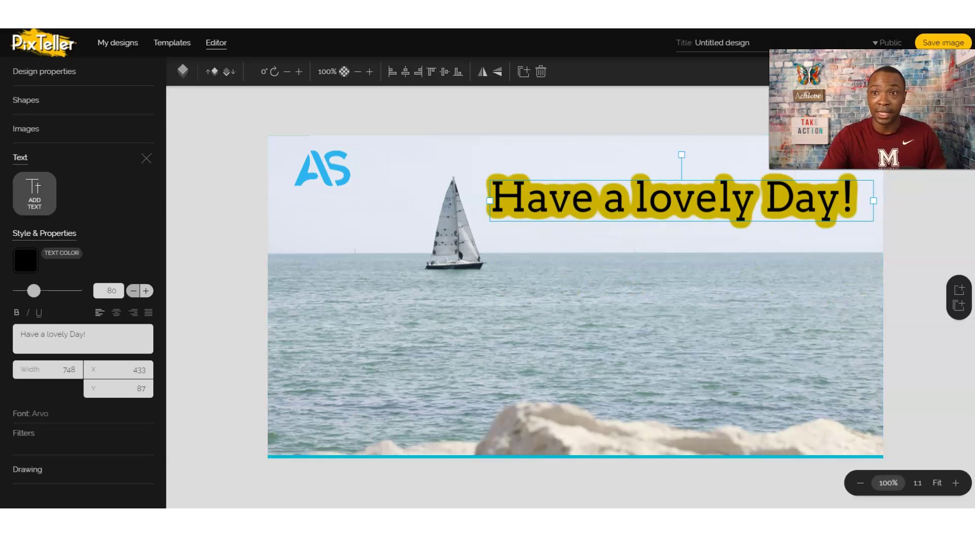
Rename the design as "Twitter Post"
click(723, 43)
triple_click(723, 46)
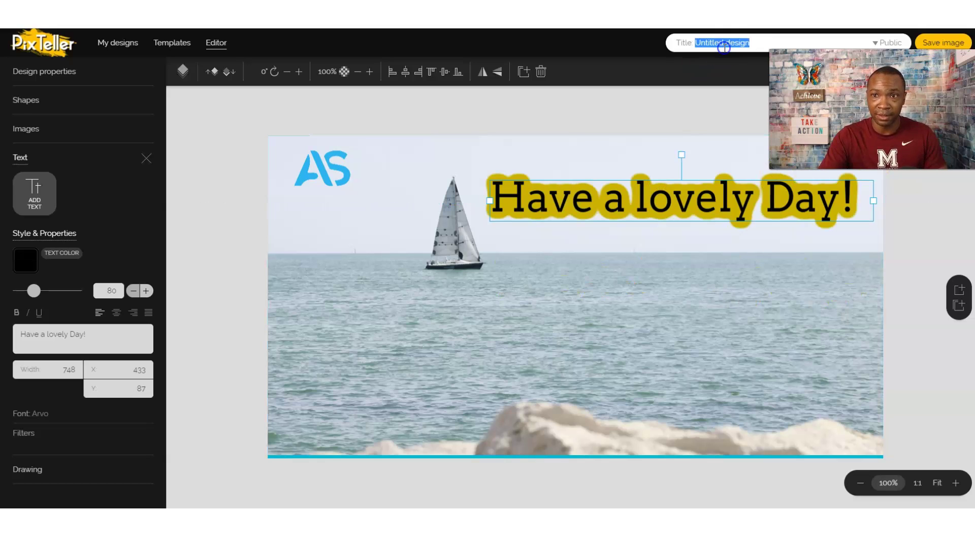
text(Twitter Post)
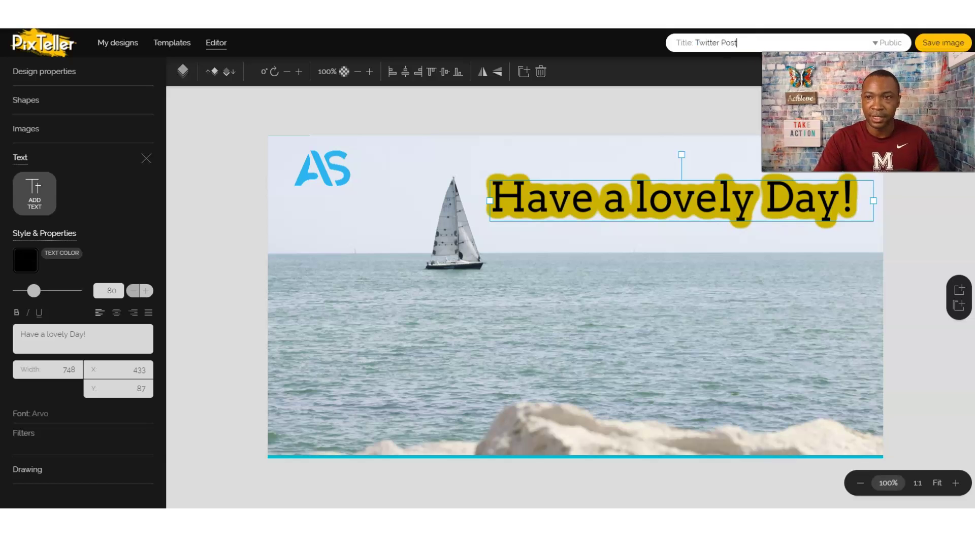
Save the Twitter Post design and download it as a PNG at 1200 by 630 pixels
click(268, 182)
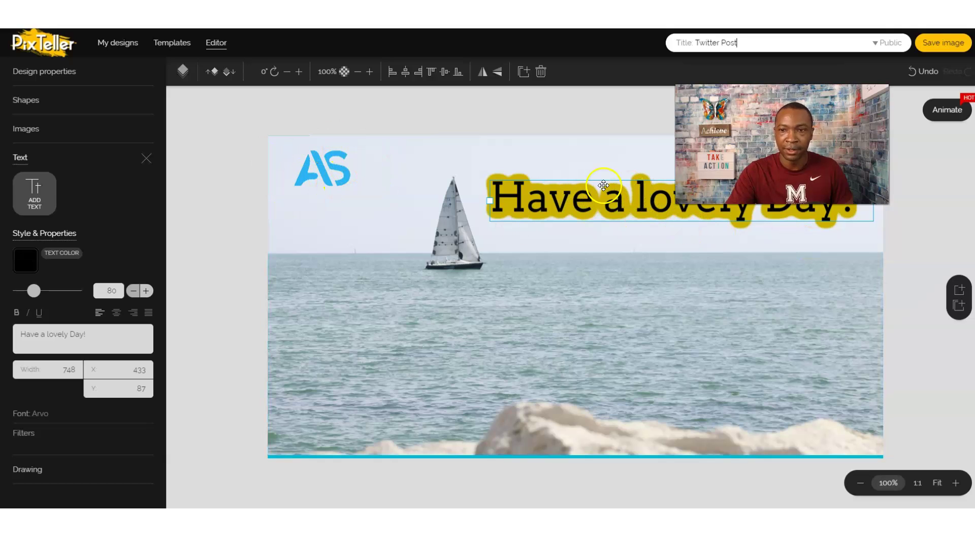
click(943, 43)
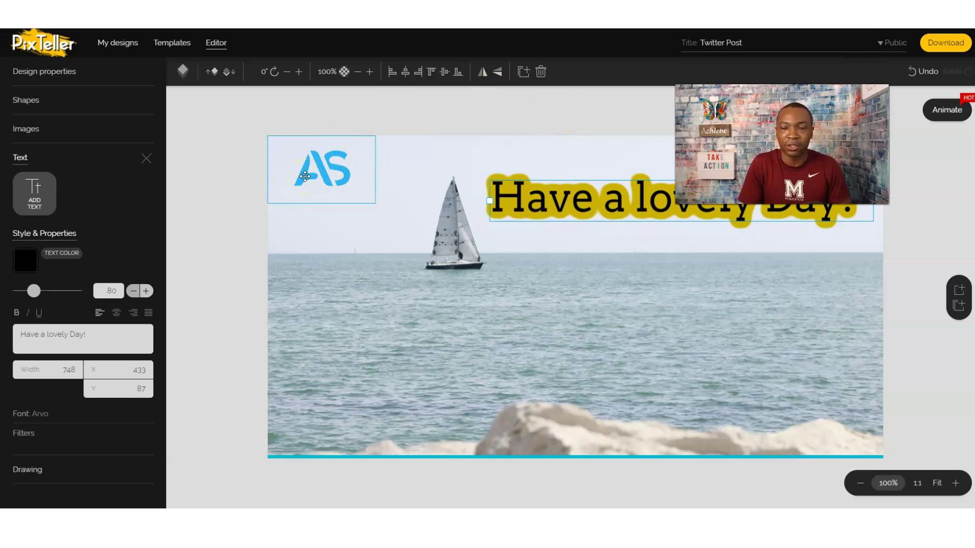
click(945, 43)
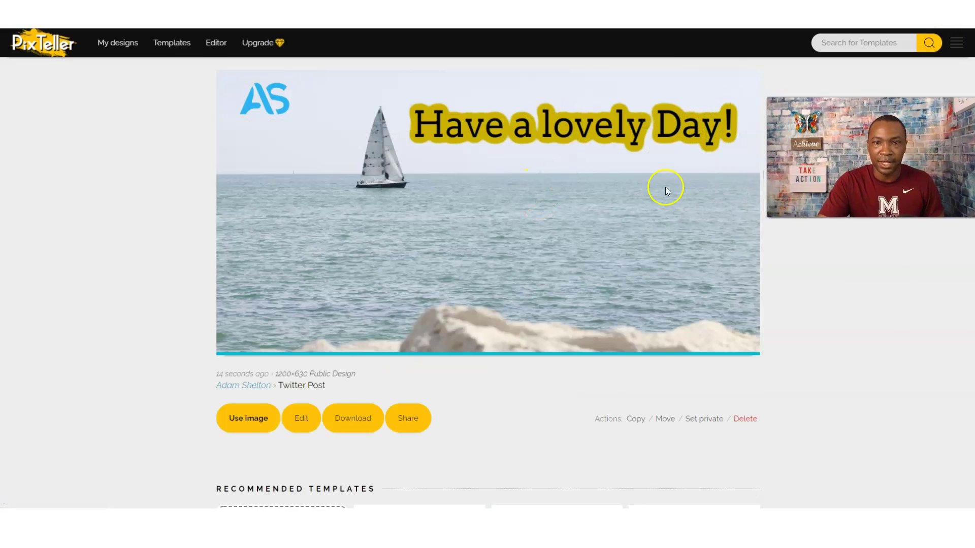
click(350, 424)
click(468, 307)
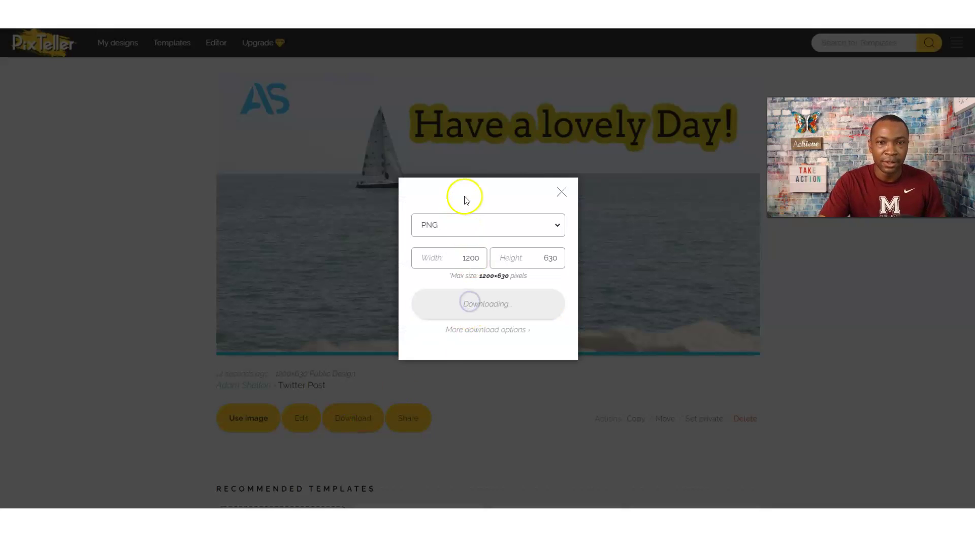
click(561, 193)
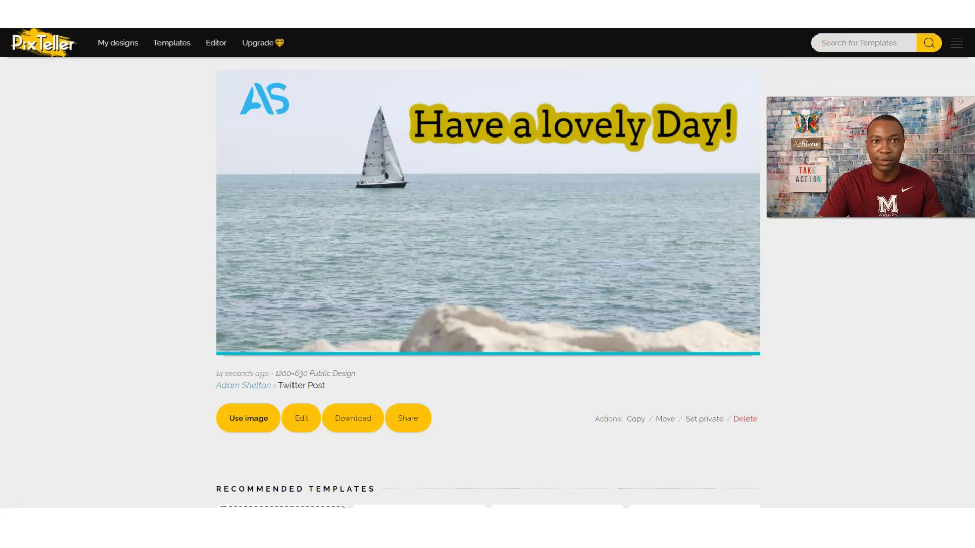
Search the web for "twitter" in a new browser tab and open the twitter.com site
key(ctrl+t)
text(twitter)
key(Return)
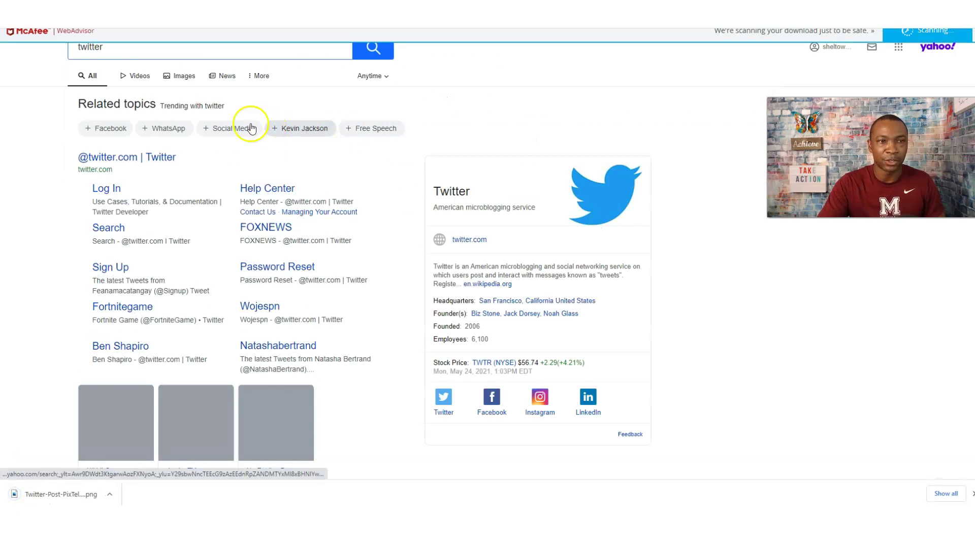
click(96, 157)
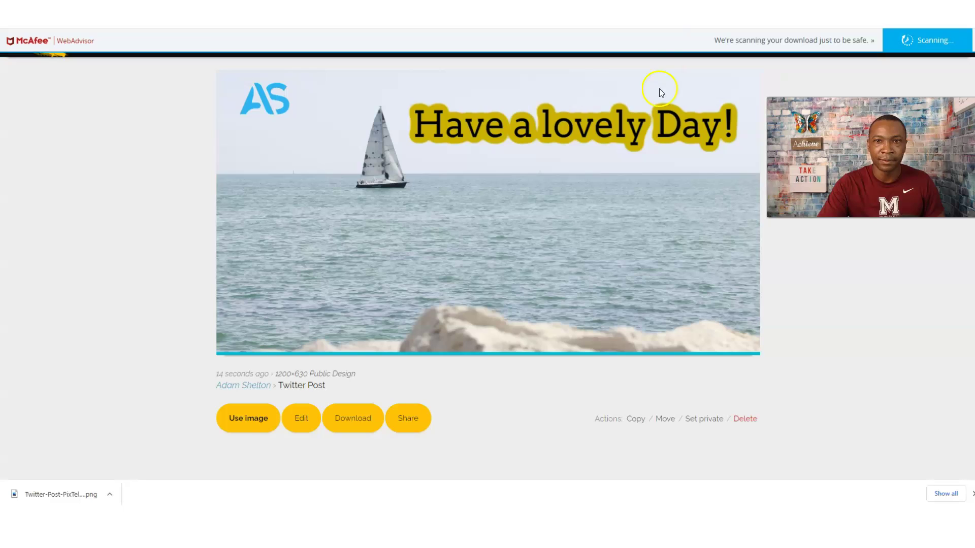
Copy the finished sailboat graphic from its PixTeller page into a new tweet on Twitter and publish it
right_click(444, 204)
click(466, 237)
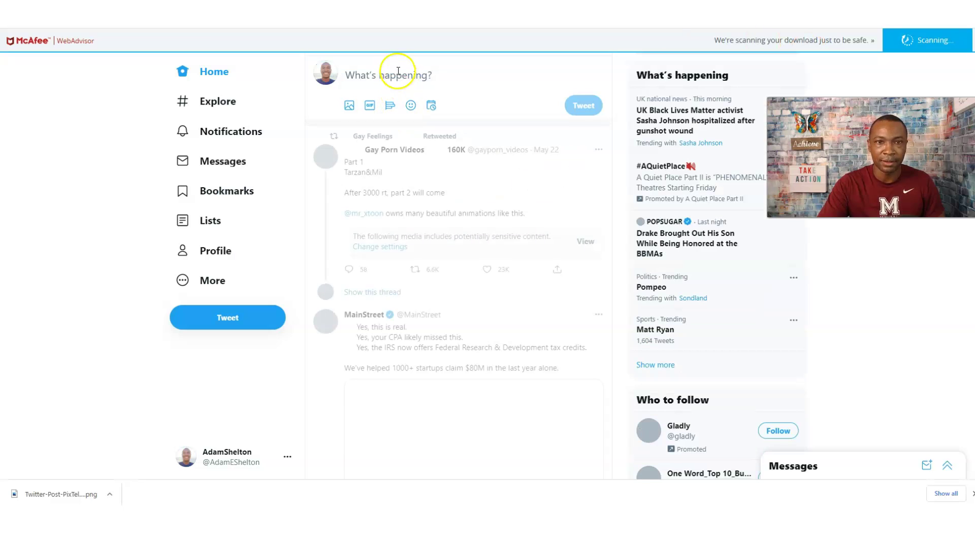
click(394, 72)
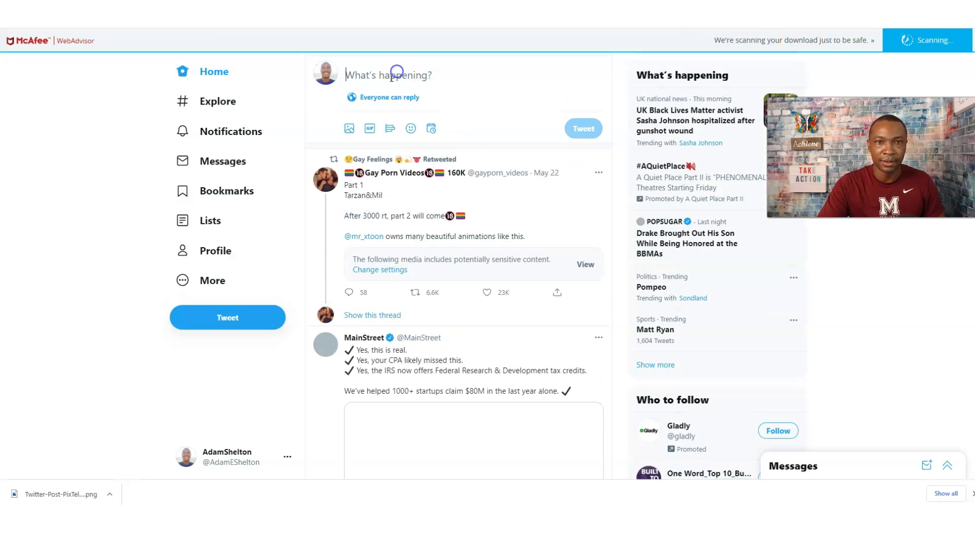
right_click(391, 77)
click(424, 158)
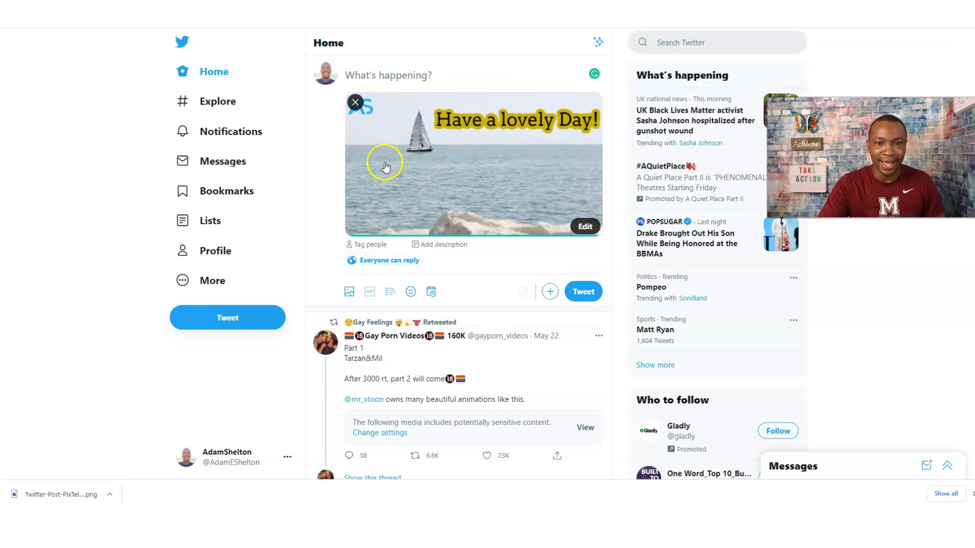
click(581, 293)
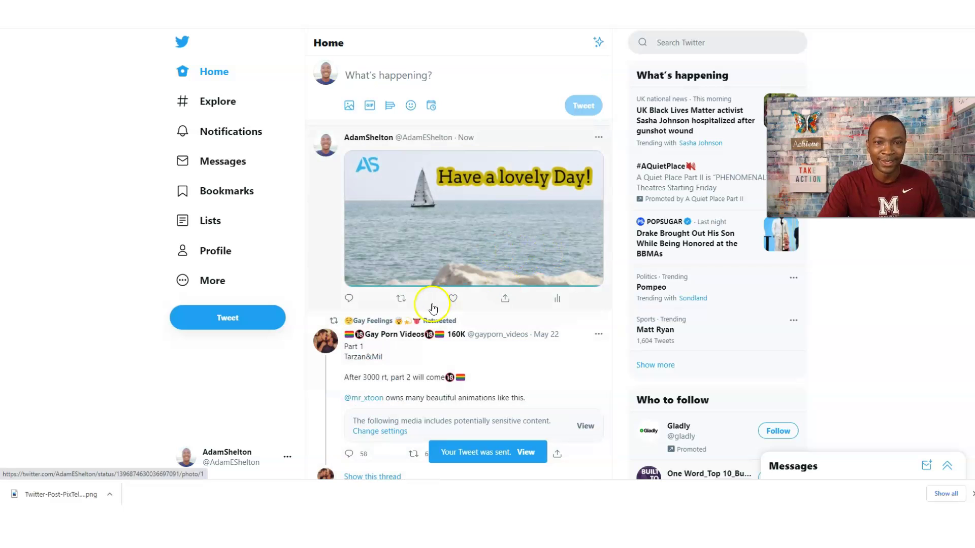
scroll(496, 318, down, 9)
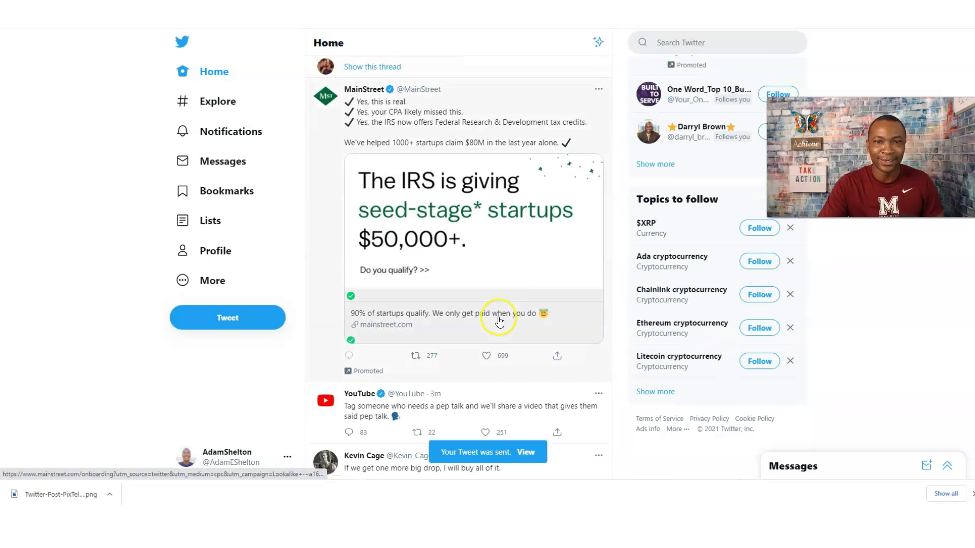
scroll(507, 313, up, 9)
click(598, 334)
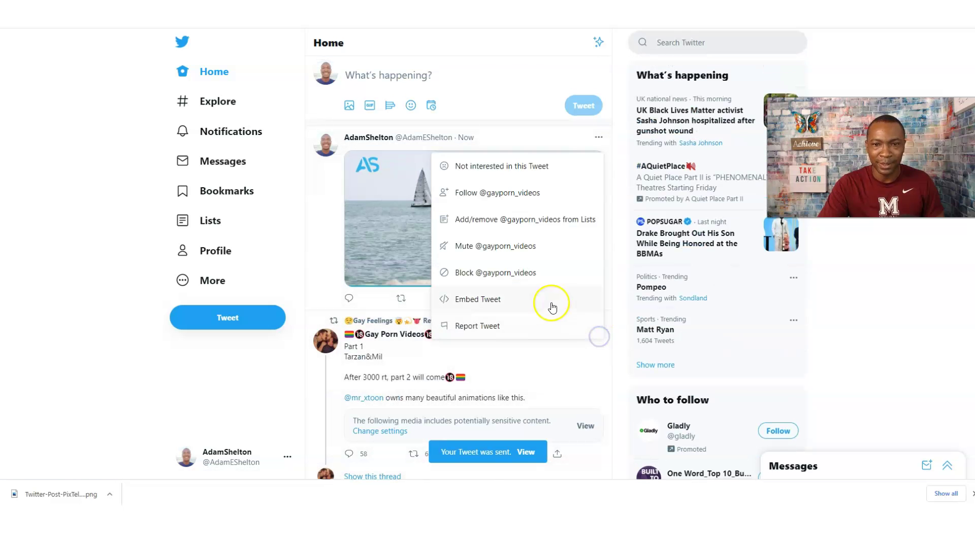
click(852, 322)
click(599, 333)
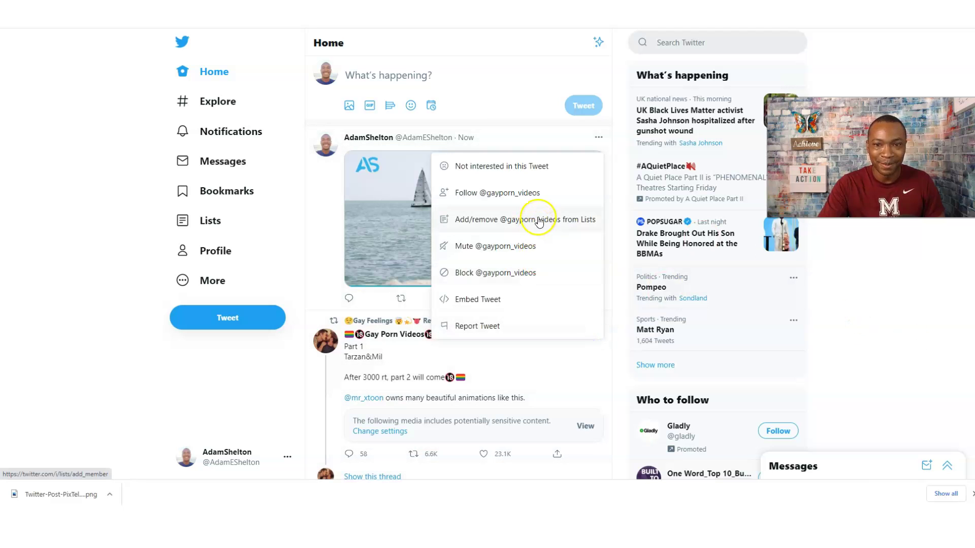
click(539, 220)
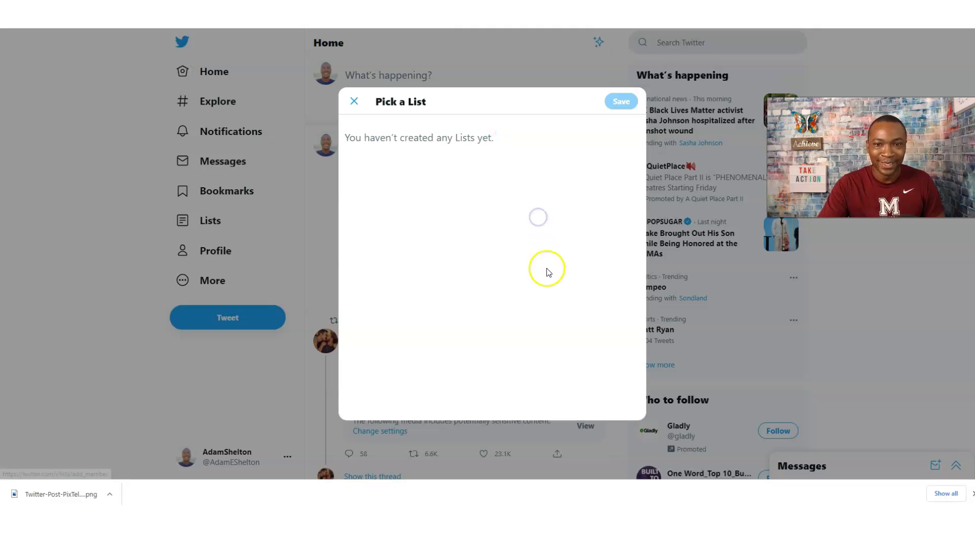
click(350, 101)
scroll(483, 319, down, 7)
scroll(483, 305, up, 7)
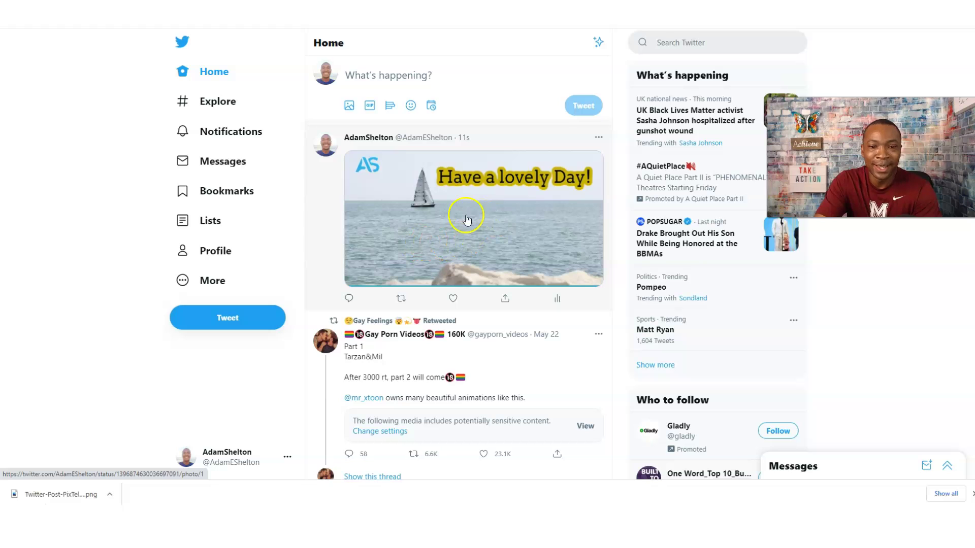
Reload the Twitter home feed and look over the published graphic and the posts below it
right_click(827, 248)
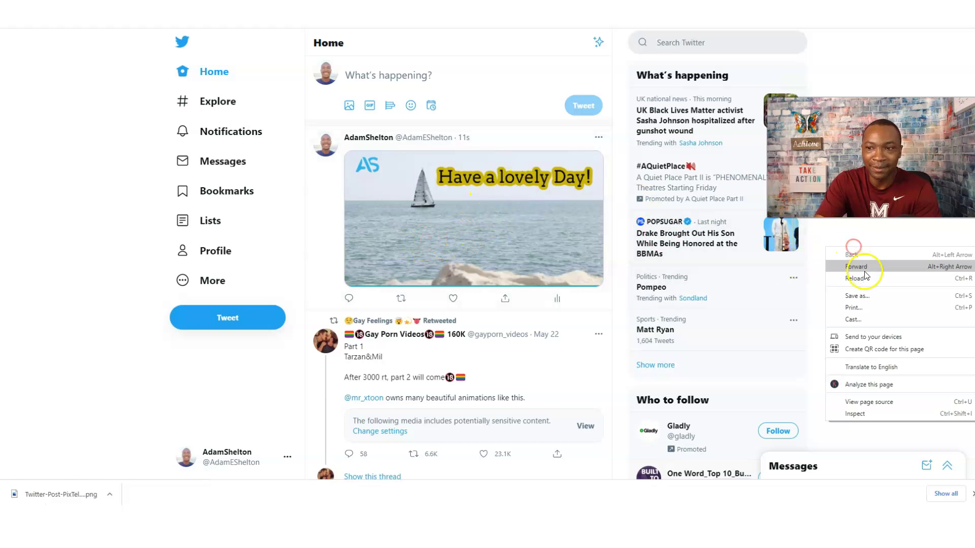
click(861, 278)
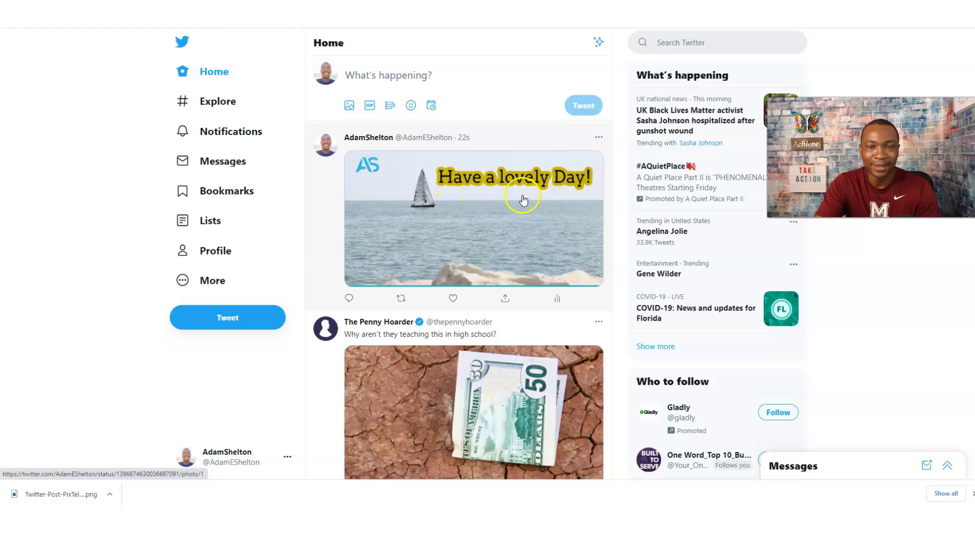
click(402, 249)
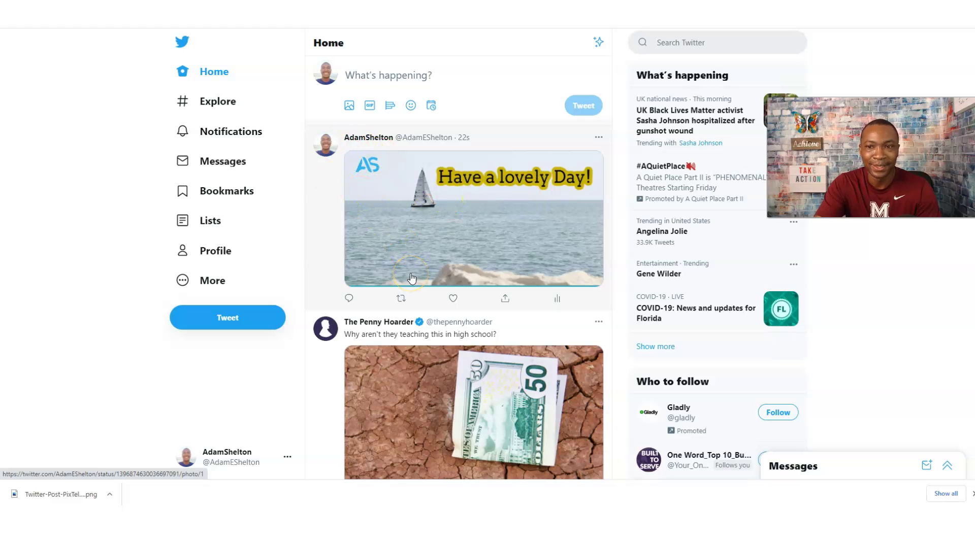
scroll(412, 278, down, 7)
scroll(419, 279, down, 4)
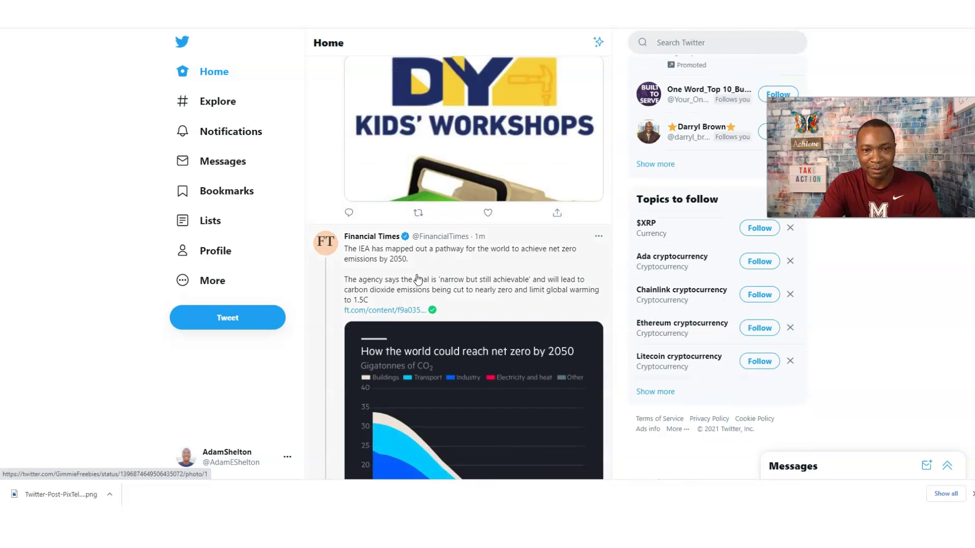
scroll(418, 278, up, 8)
scroll(418, 279, up, 3)
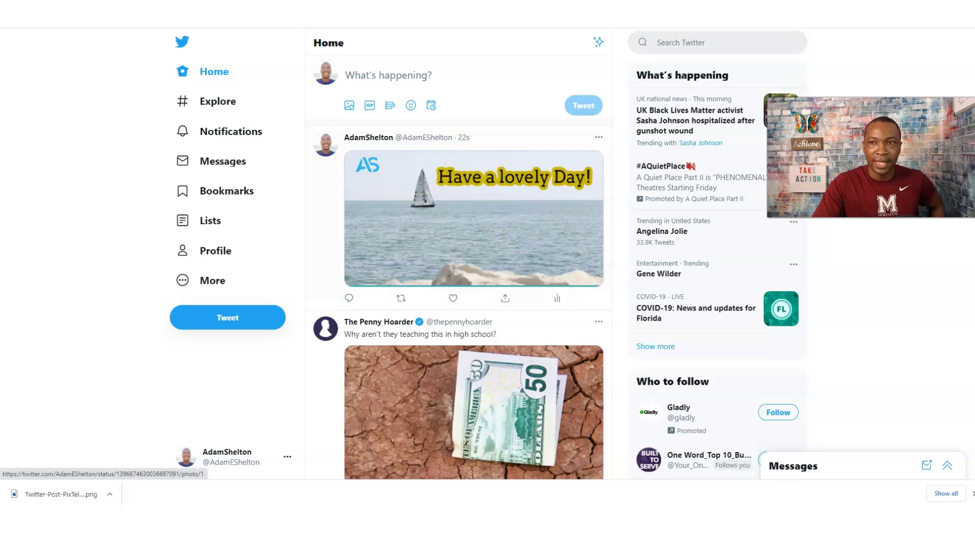
Look at the remove.bg page and return to the finished Twitter Post design in PixTeller
key(ctrl+Tab)
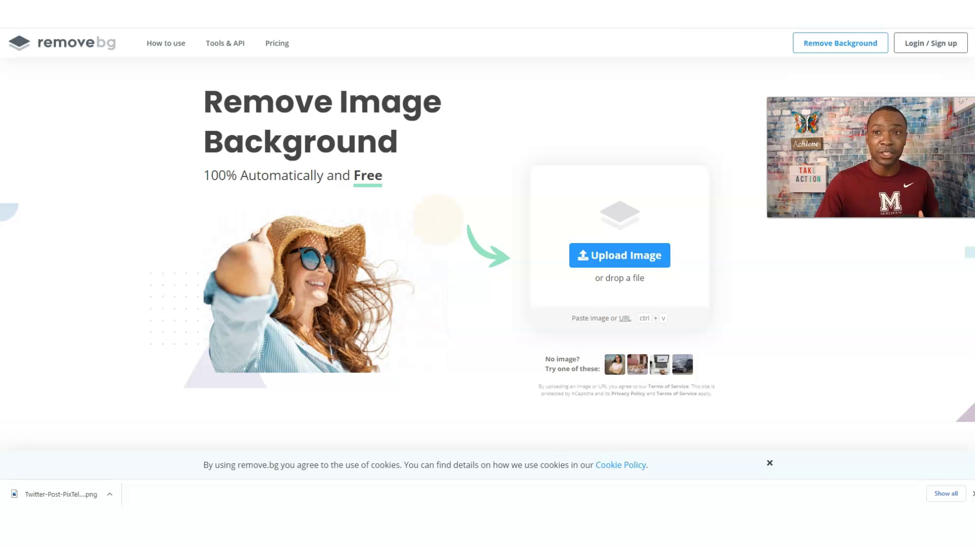
key(ctrl+shift+Tab)
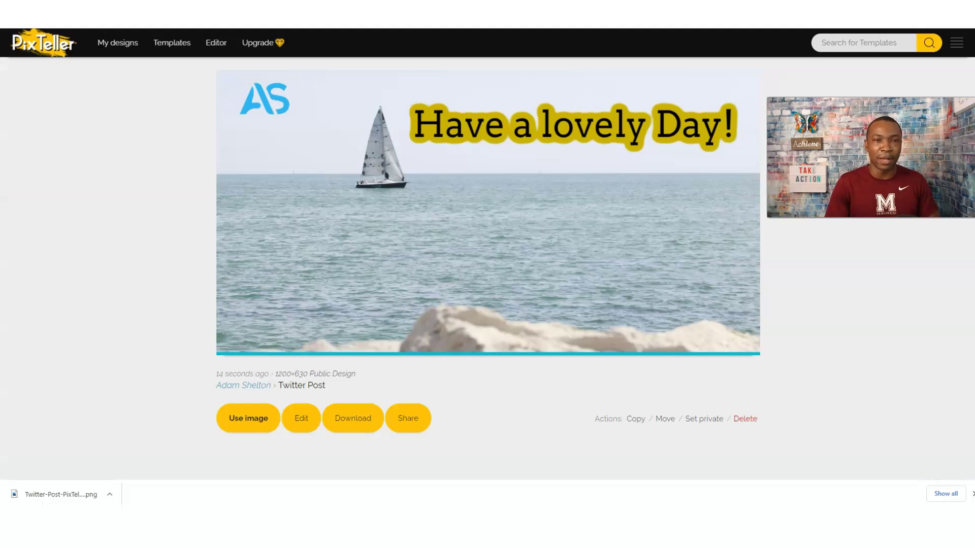